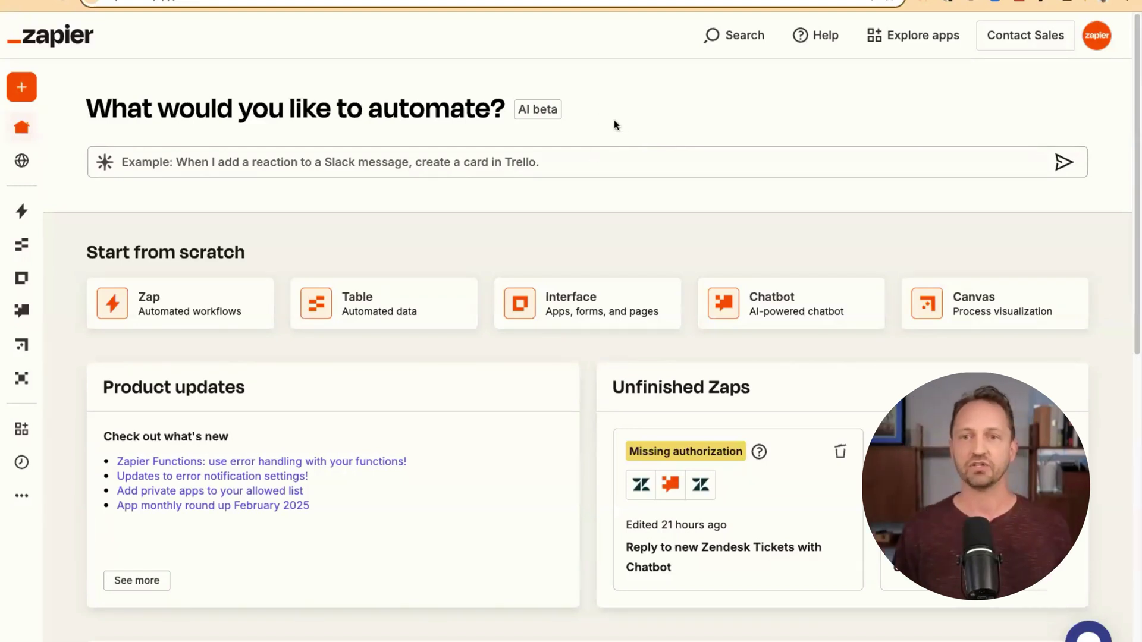
Step: Go to the Agents area from the sidebar to reach the 'What features would you like to see?' form
{"action": "mouse_move", "coordinate": [24, 244]}
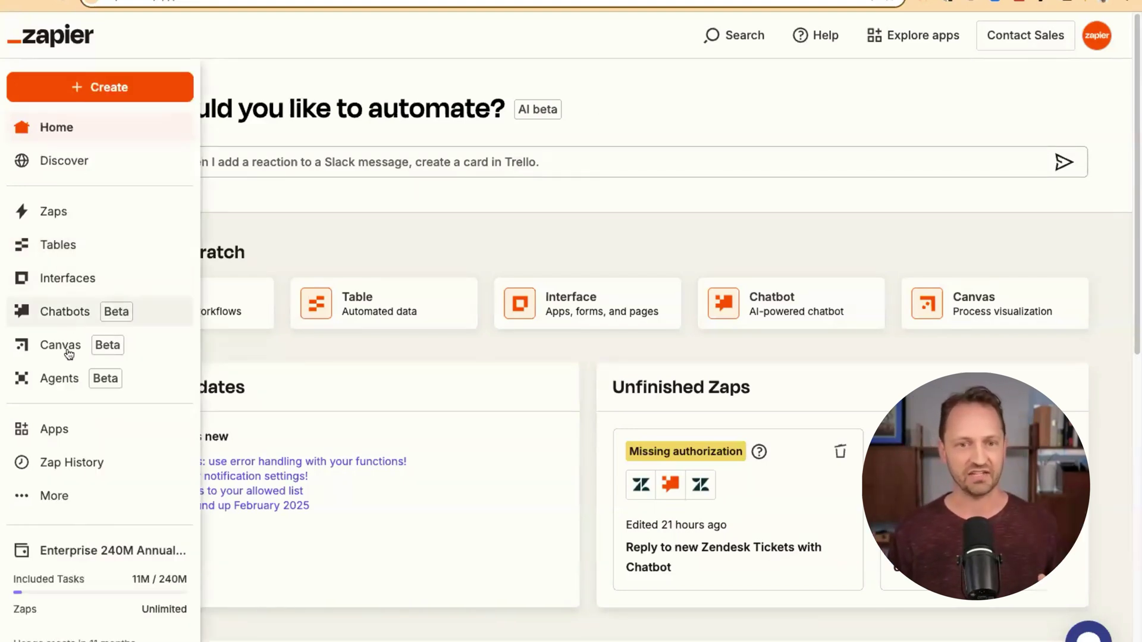
{"action": "left_click", "coordinate": [57, 378]}
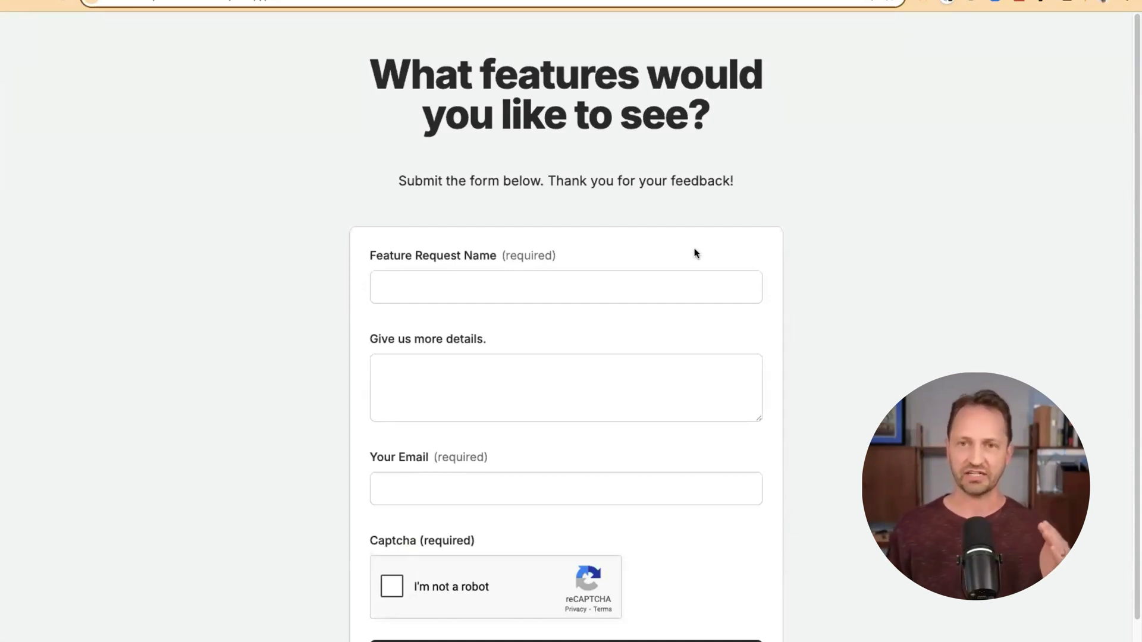
Step: Enter a Customer portal request name with the details 'Want to check in on tickets'
{"action": "left_click", "coordinate": [662, 280]}
{"action": "scroll", "coordinate": [829, 302], "scroll_direction": "down", "scroll_amount": 1}
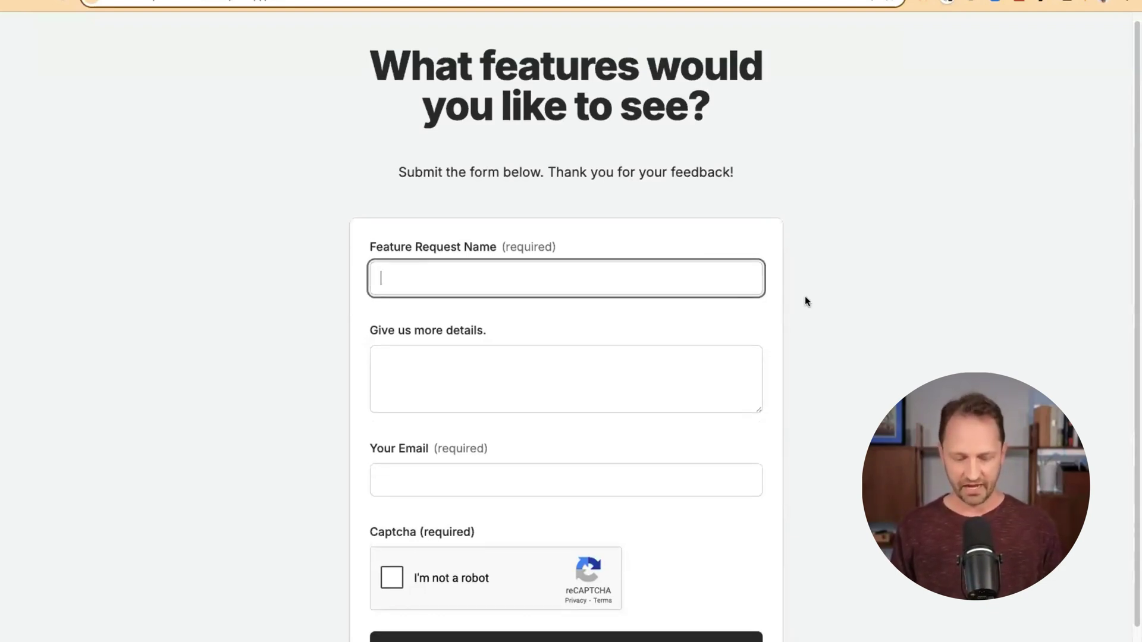
{"action": "type", "text": "Compan"}
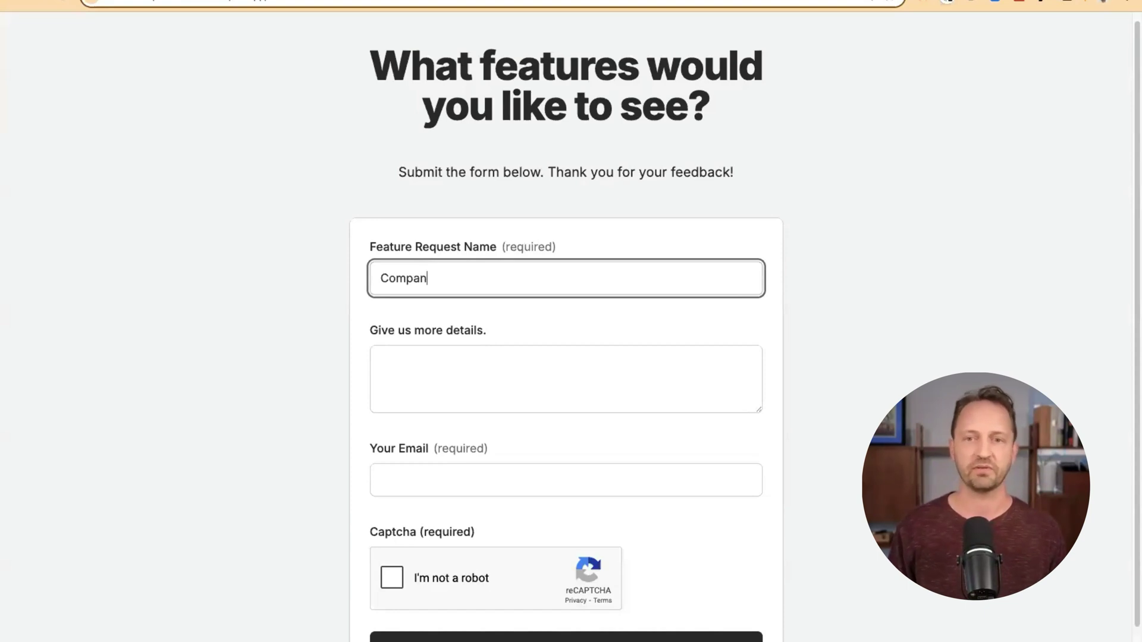
{"action": "type", "text": "y "}
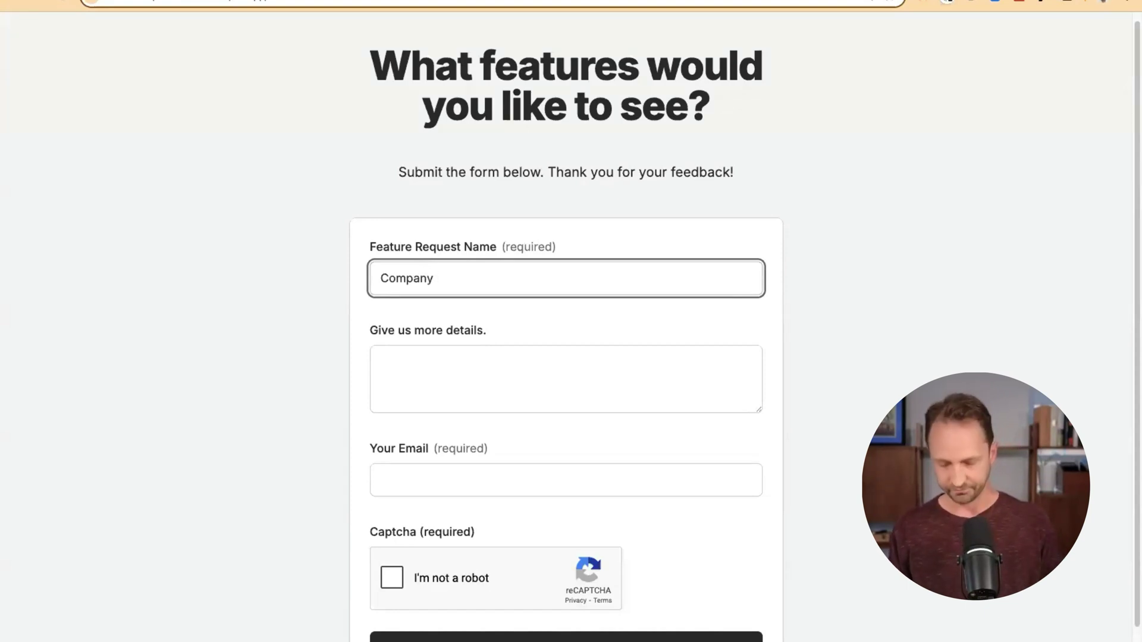
{"action": "type", "text": "Cust"}
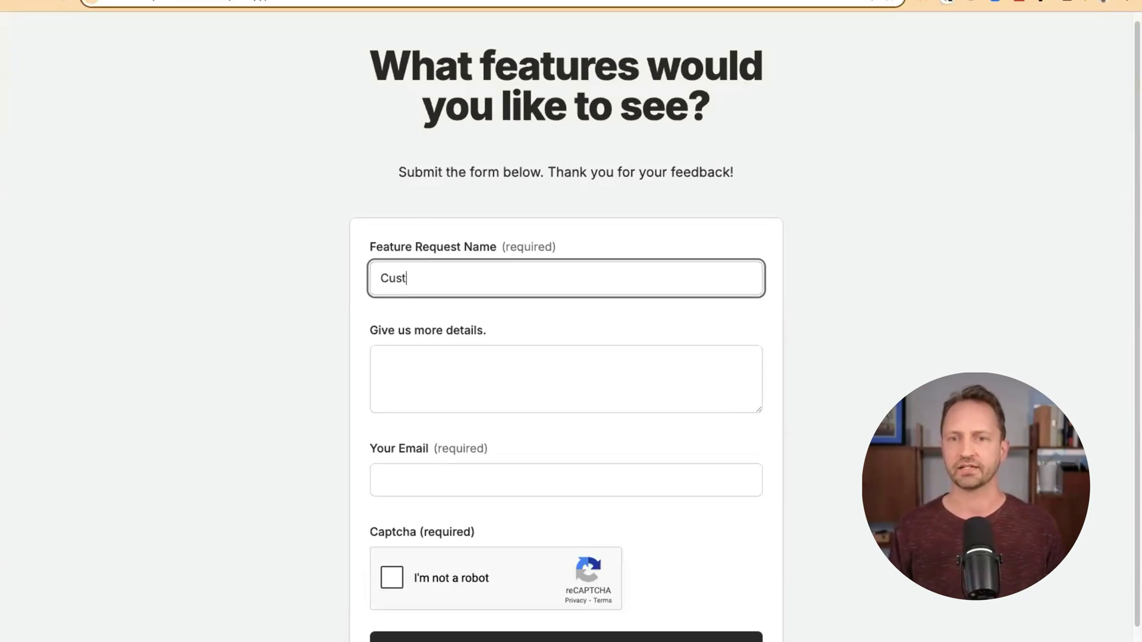
{"action": "type", "text": "omer portal"}
{"action": "left_click", "coordinate": [382, 362]}
{"action": "type", "text": "Want to check in on t"}
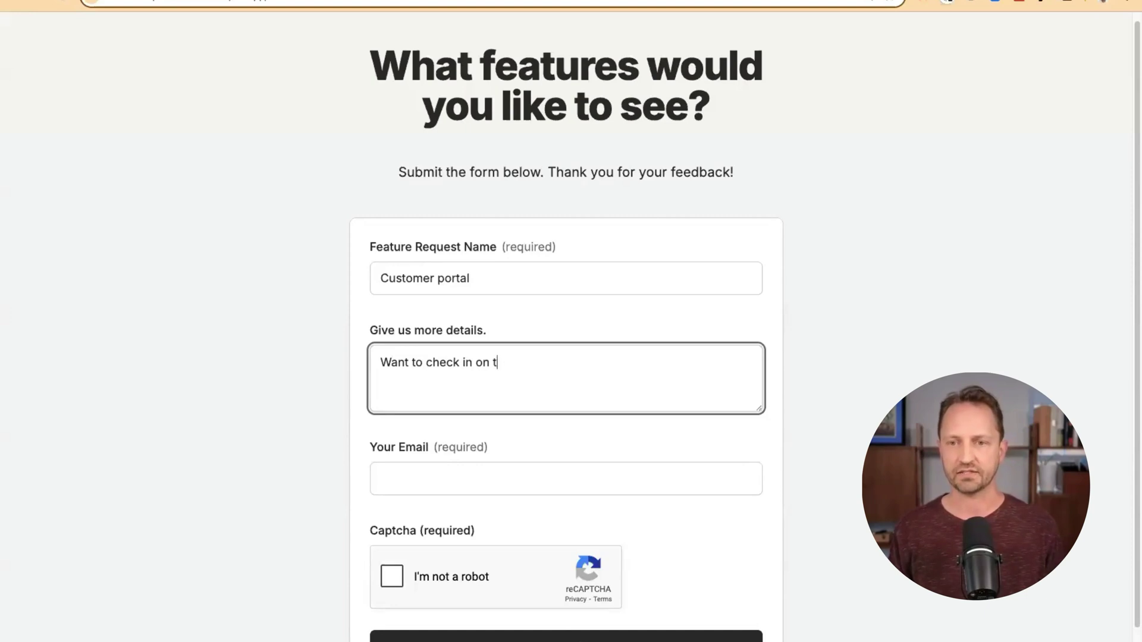
{"action": "type", "text": "ickd"}
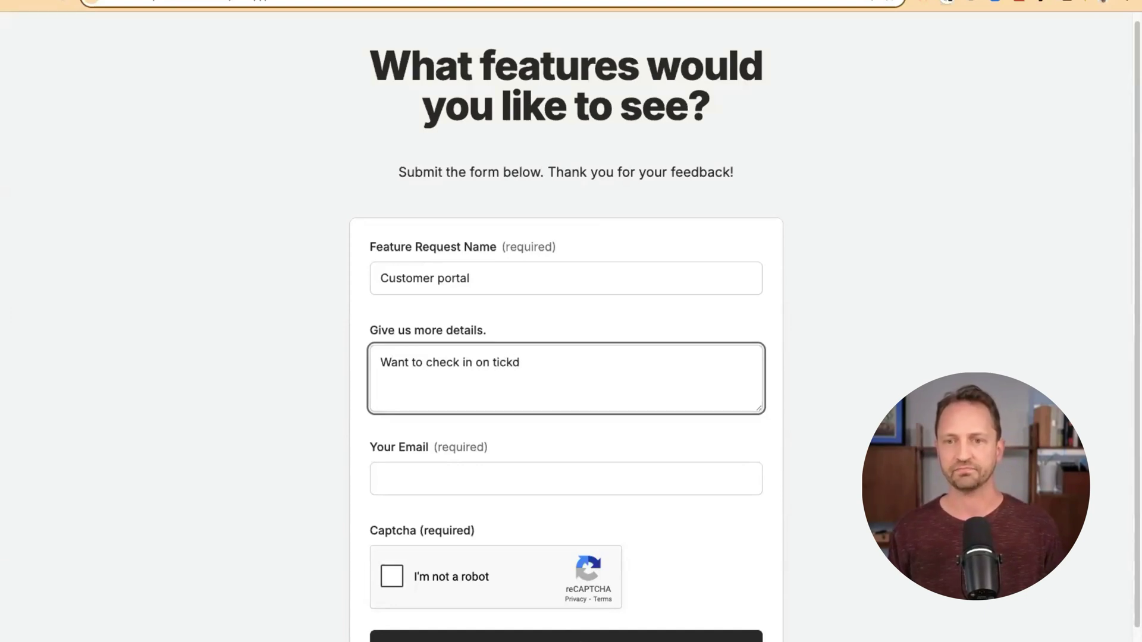
{"action": "type", "text": "ts"}
Step: Fill in the email field, complete the reCAPTCHA and submit the request
{"action": "key", "text": "Tab"}
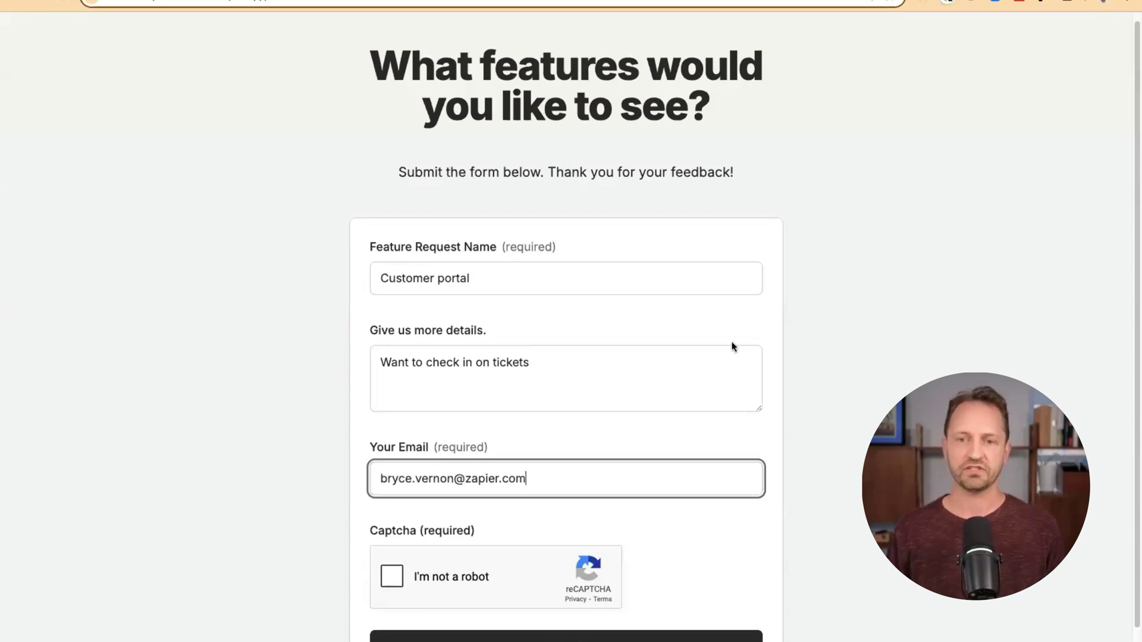
{"action": "left_click", "coordinate": [392, 577]}
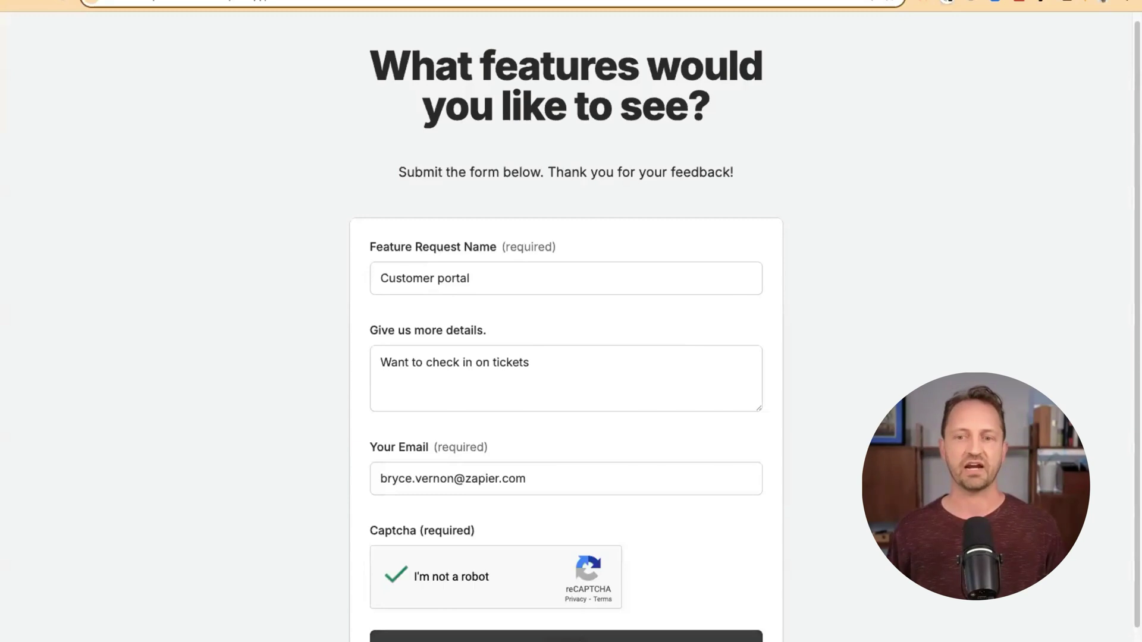
{"action": "left_click", "coordinate": [566, 637]}
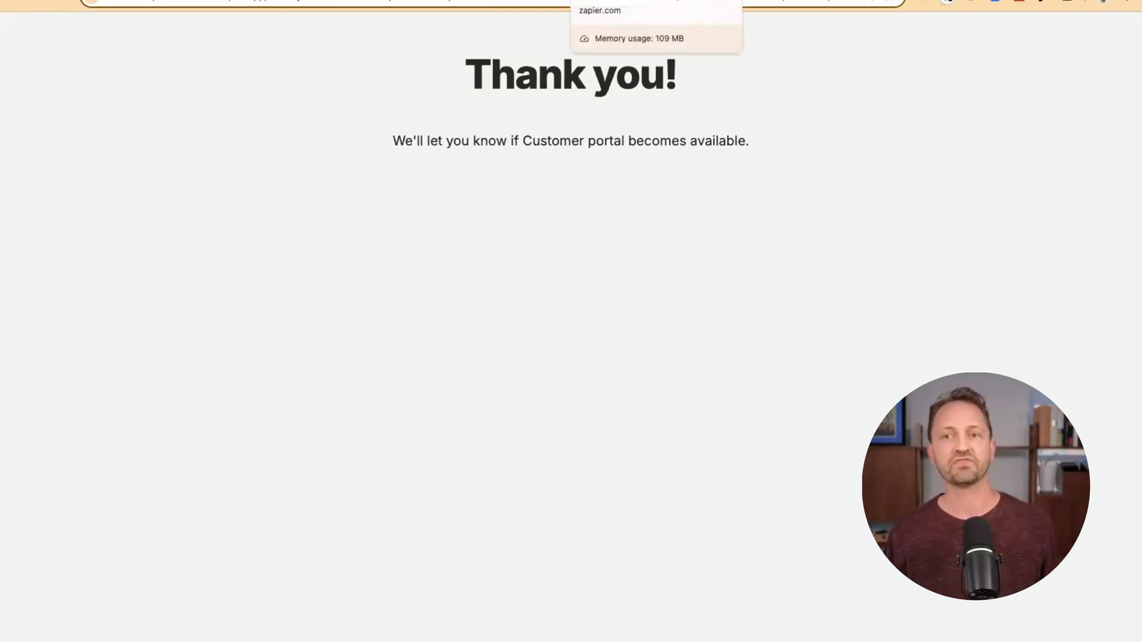
Step: Open the Feature Prioritization Agent canvas, inspect the Customer submits request card, and pan toward Prioritize new request
{"action": "left_click", "coordinate": [624, 2]}
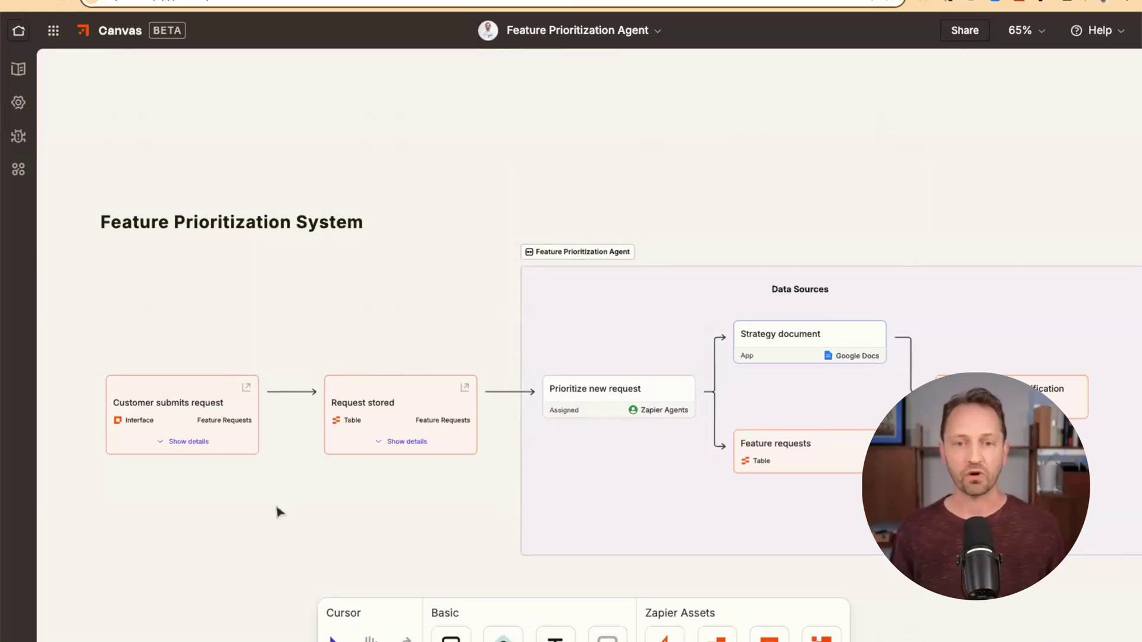
{"action": "scroll", "coordinate": [257, 558], "scroll_direction": "up", "scroll_amount": 1}
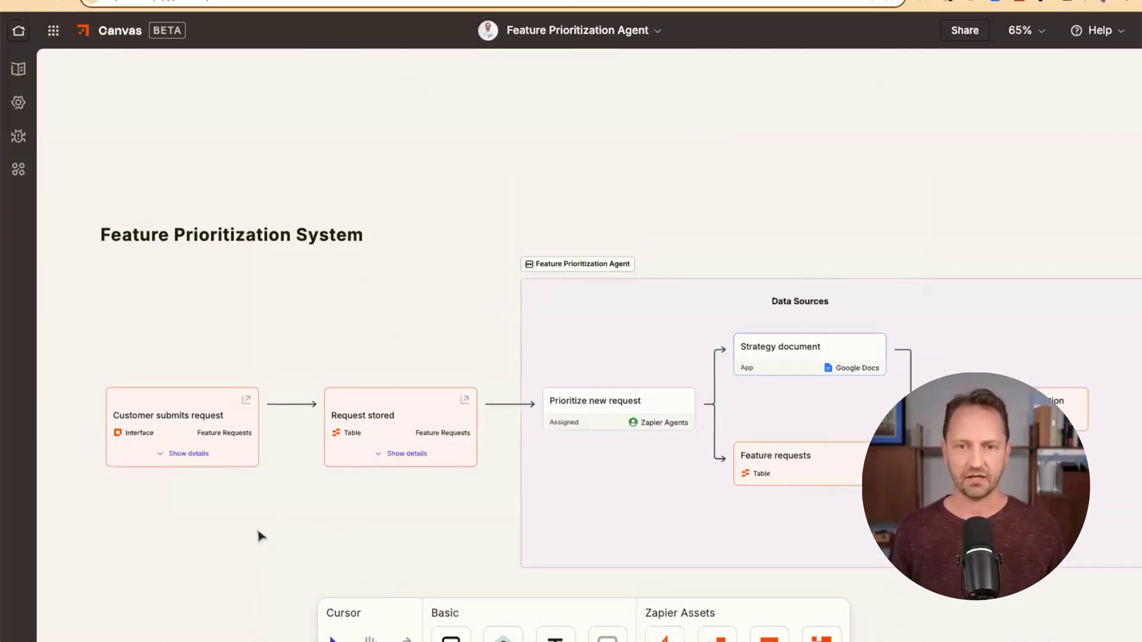
{"action": "scroll", "coordinate": [257, 537], "scroll_direction": "up", "scroll_amount": 5}
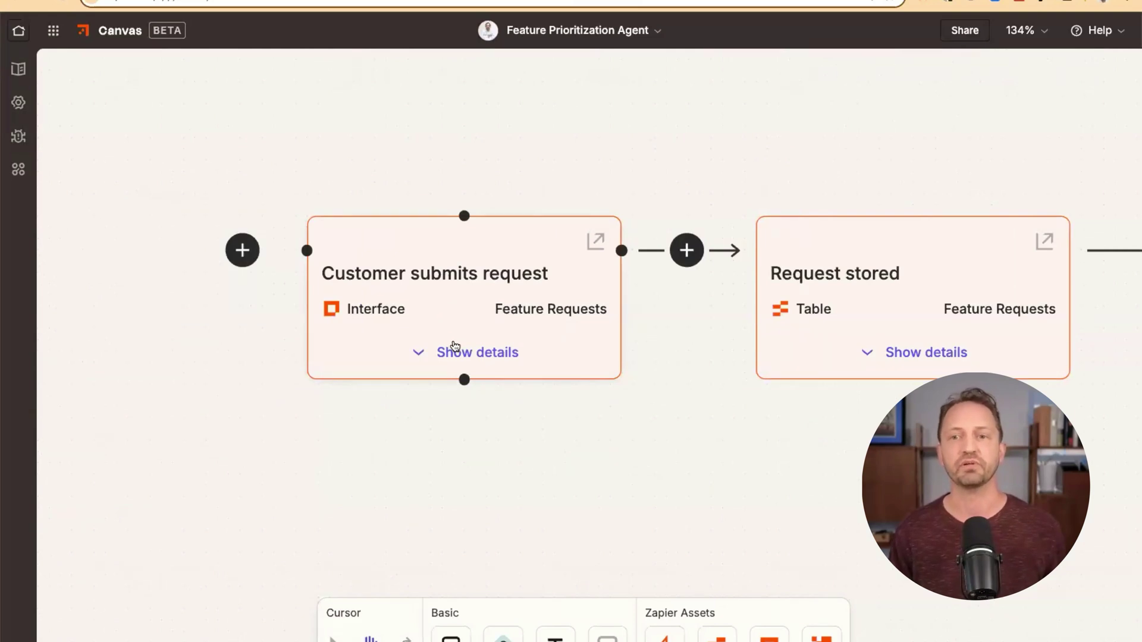
{"action": "left_click", "coordinate": [453, 350]}
{"action": "left_click", "coordinate": [478, 592]}
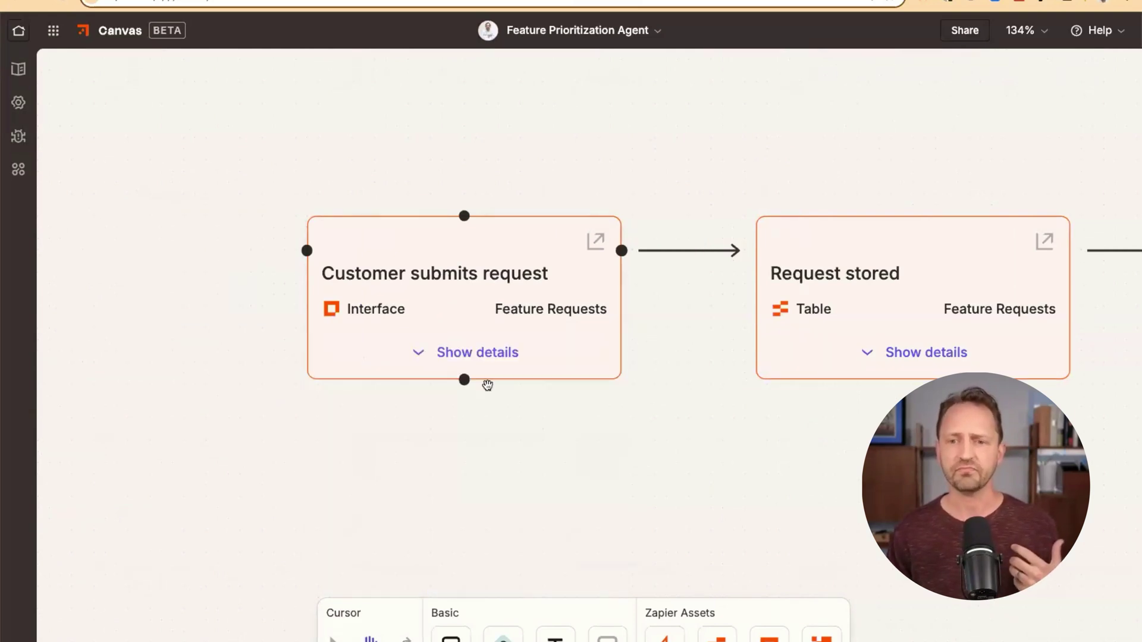
{"action": "mouse_move", "coordinate": [567, 298]}
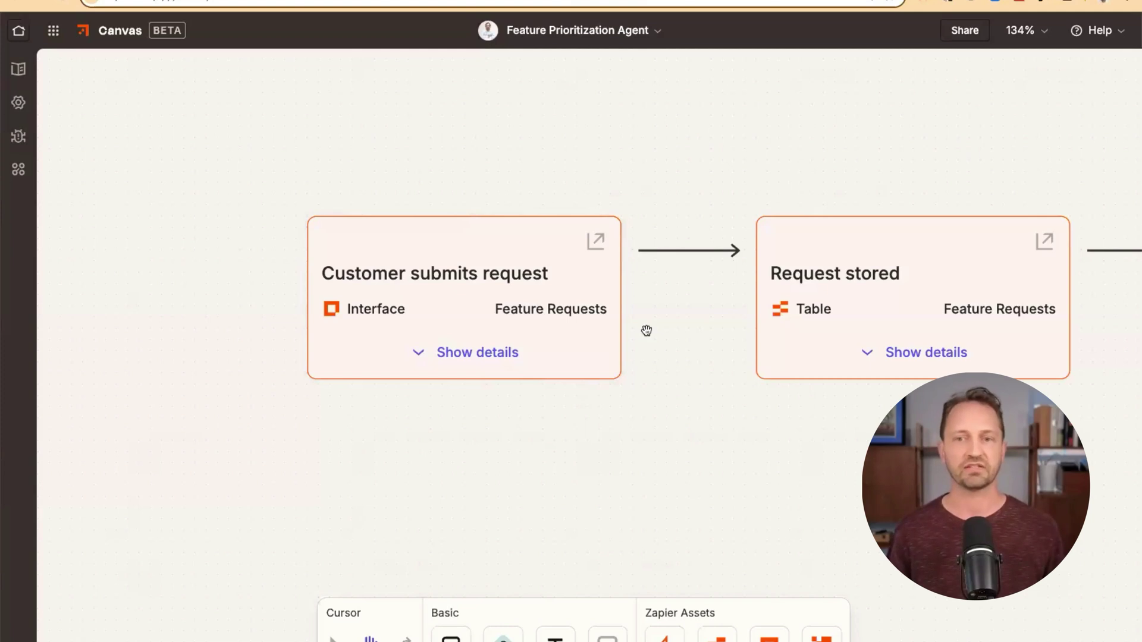
{"action": "left_click_drag", "start_coordinate": [859, 495], "coordinate": [435, 480]}
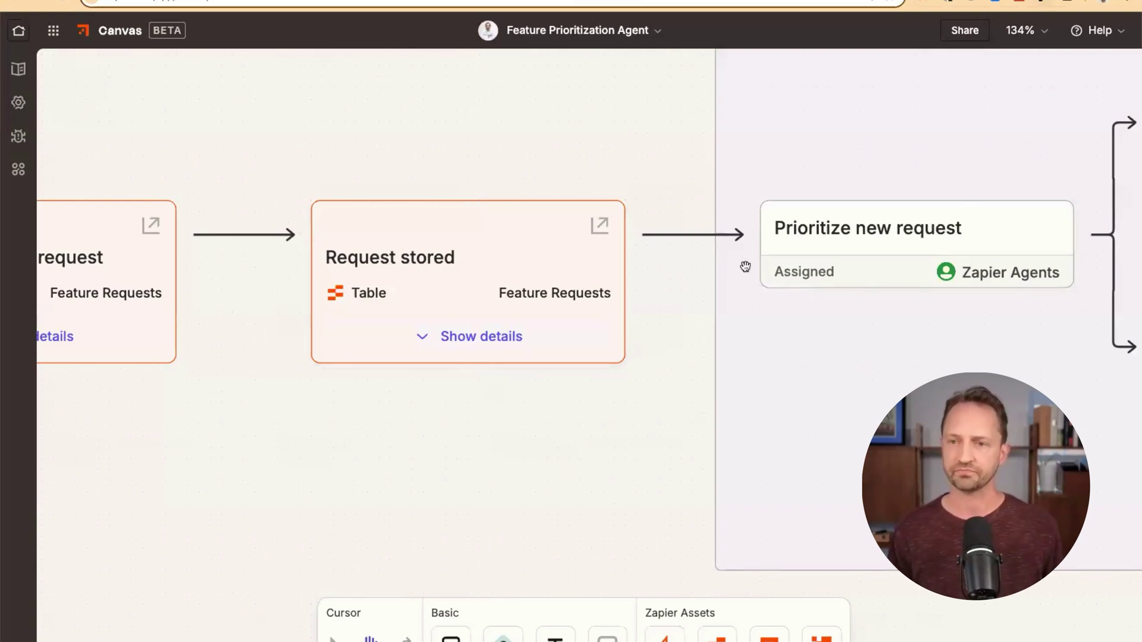
{"action": "scroll", "coordinate": [664, 359], "scroll_direction": "down", "scroll_amount": 5}
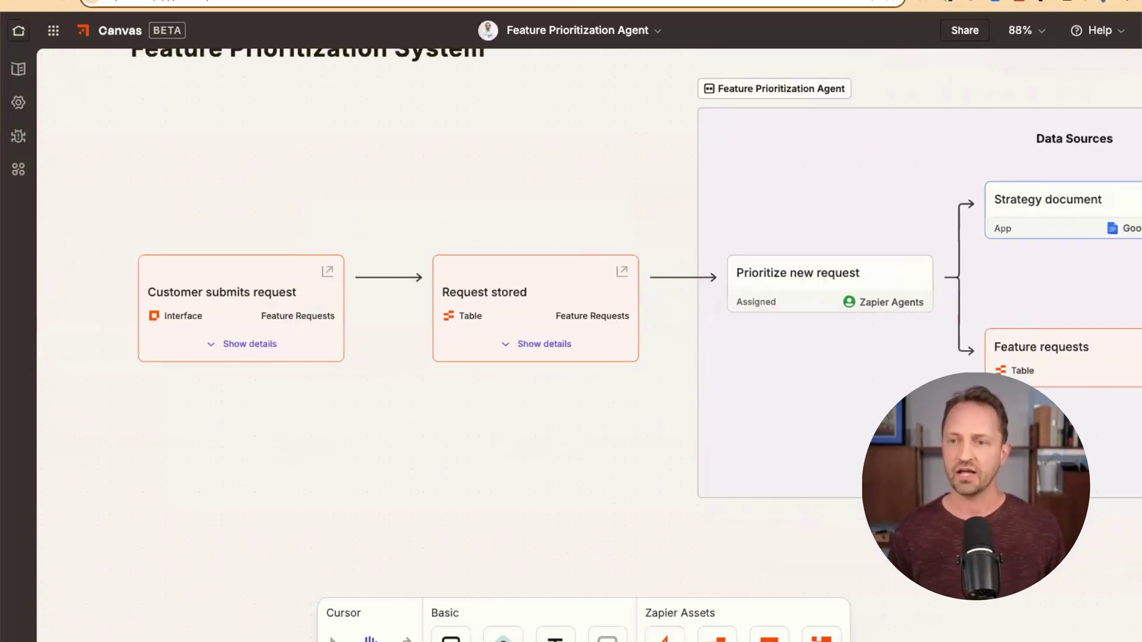
{"action": "scroll", "coordinate": [530, 520], "scroll_direction": "right", "scroll_amount": 9}
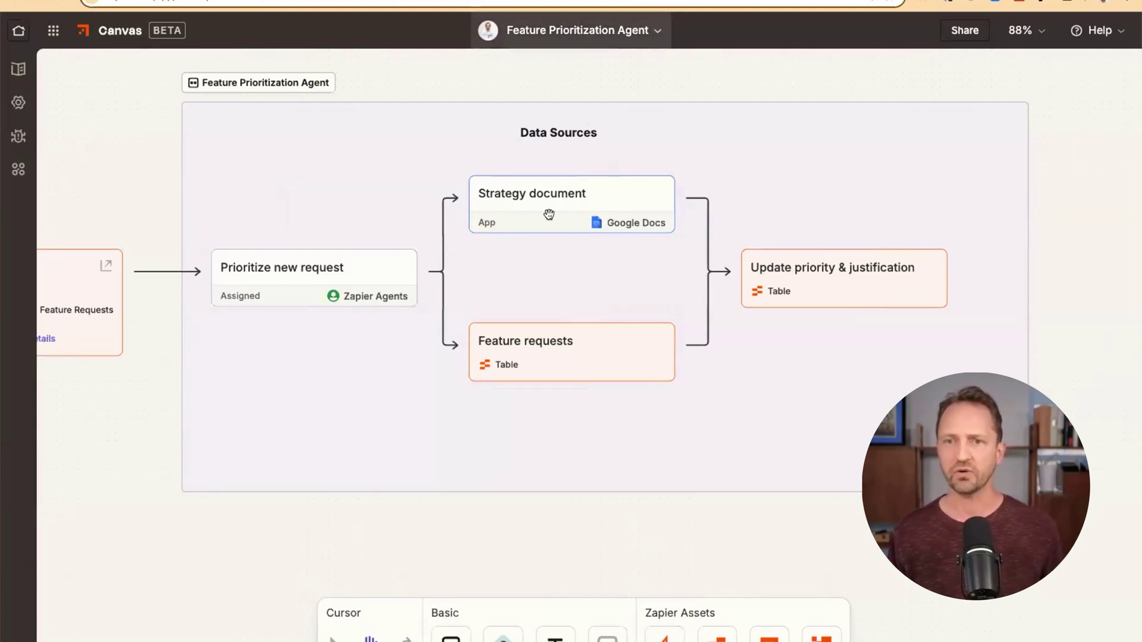
Step: Reload the Feature Requests table and scroll down to row 56, the Customer portal request
{"action": "scroll", "coordinate": [328, 470], "scroll_direction": "left", "scroll_amount": 6}
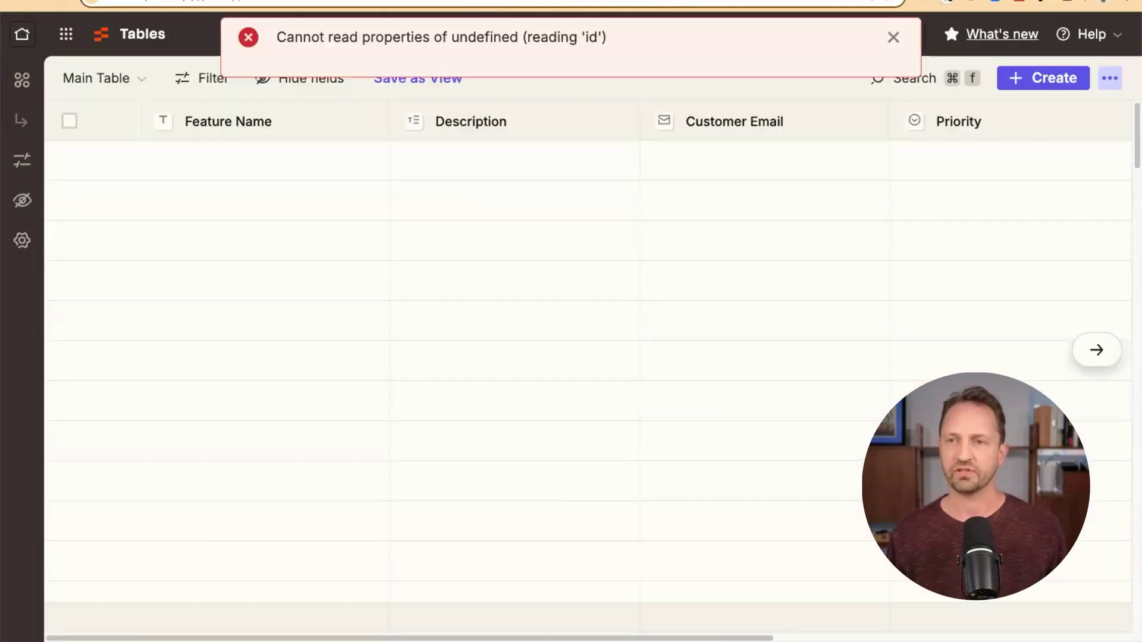
{"action": "key", "text": "super+r"}
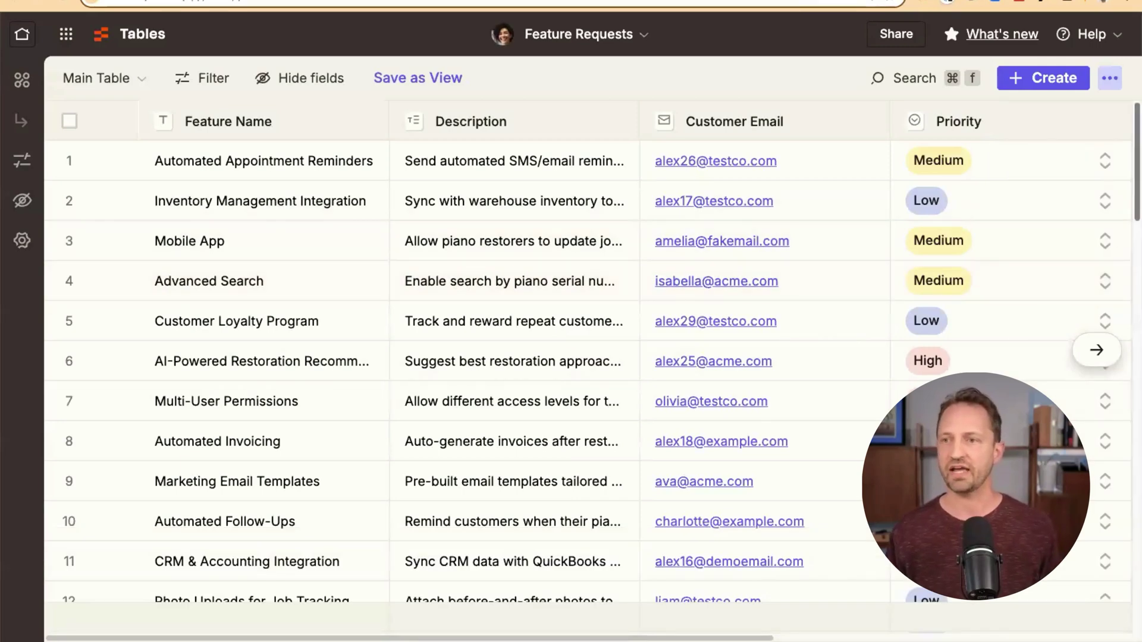
{"action": "scroll", "coordinate": [273, 596], "scroll_direction": "down", "scroll_amount": 20}
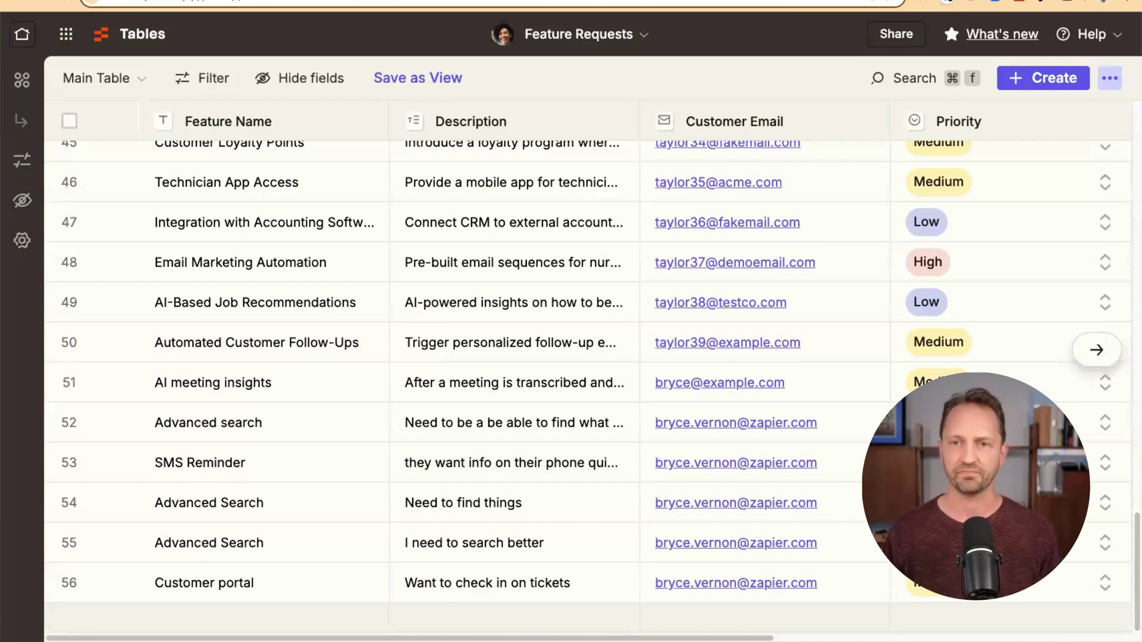
Step: Open the Feature Prioritization Agent's configuration and scroll to its Zapier Tables: New Record behavior
{"action": "left_click", "coordinate": [387, 2]}
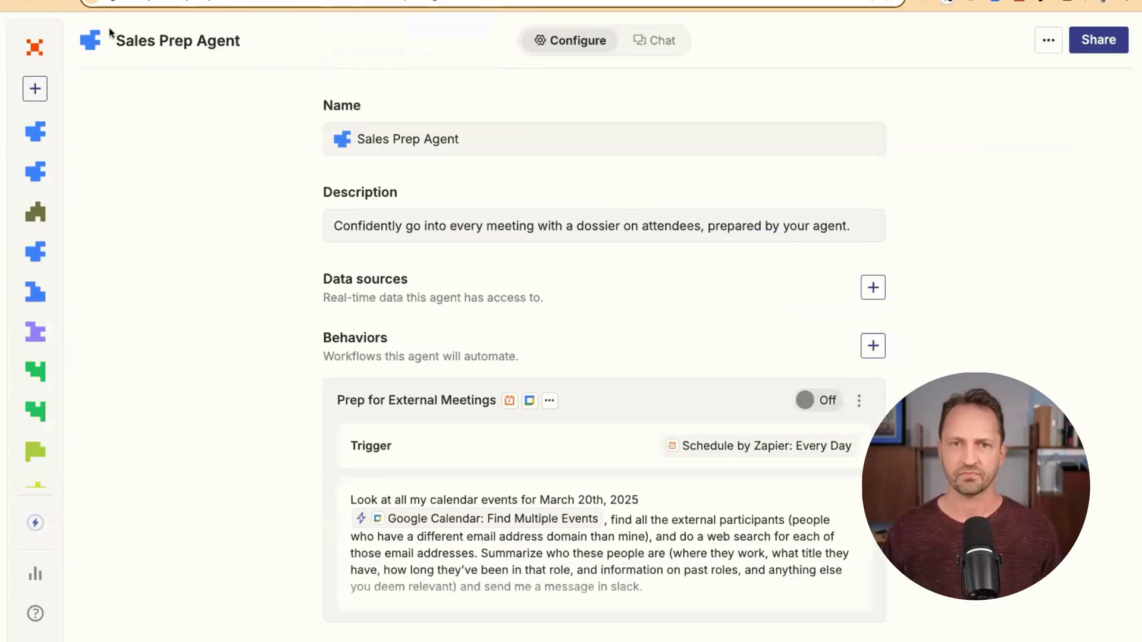
{"action": "mouse_move", "coordinate": [113, 134]}
{"action": "scroll", "coordinate": [138, 326], "scroll_direction": "down", "scroll_amount": 1}
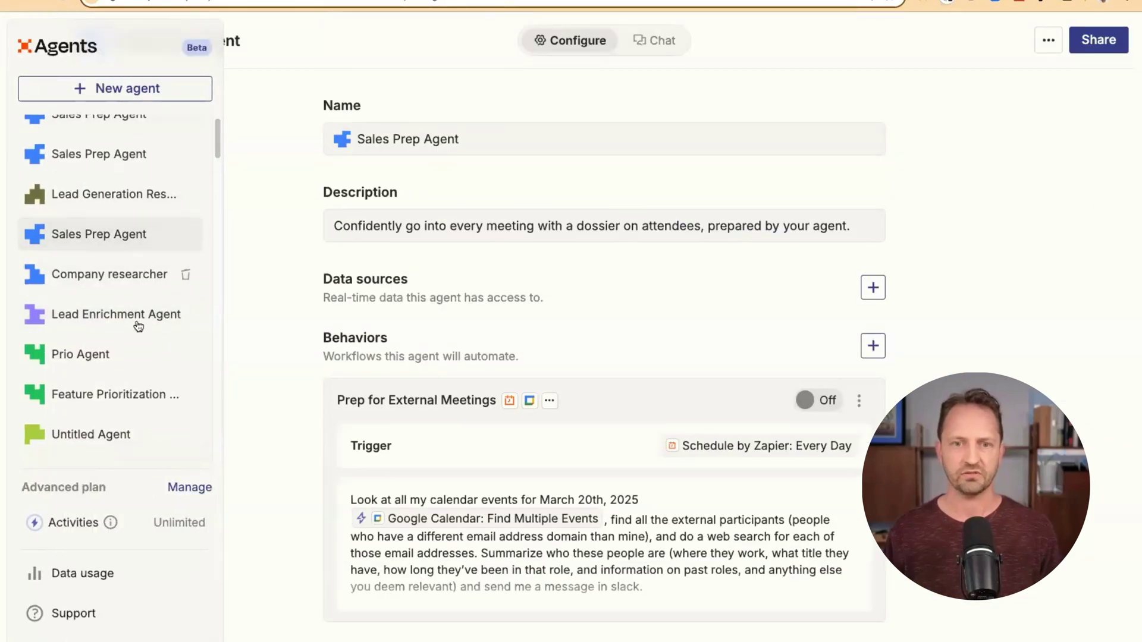
{"action": "left_click", "coordinate": [126, 390]}
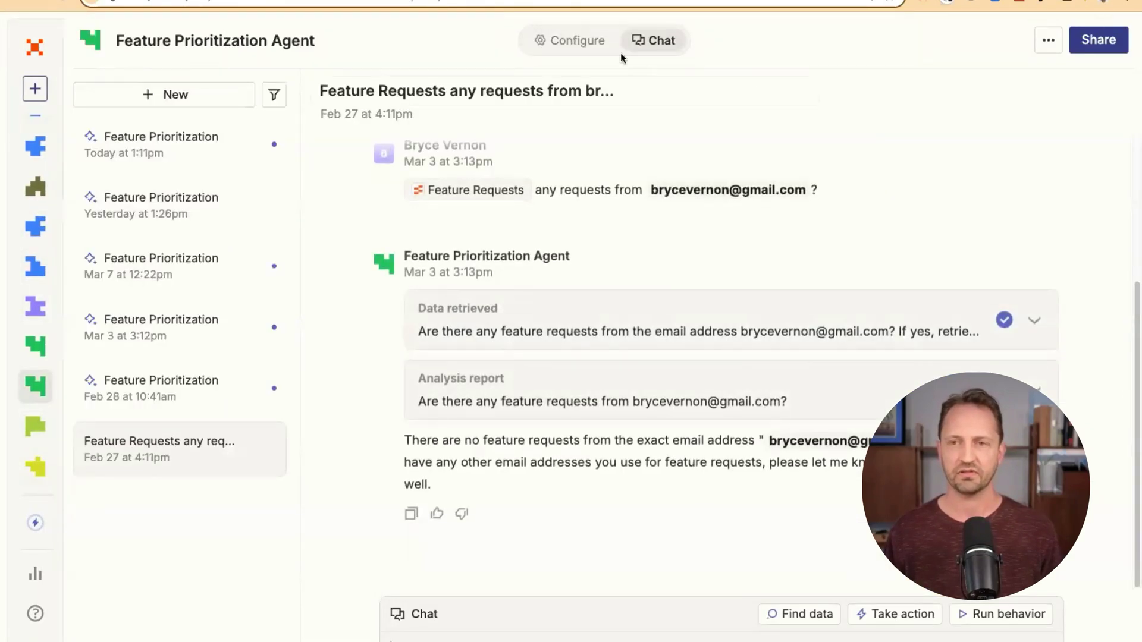
{"action": "left_click", "coordinate": [577, 41]}
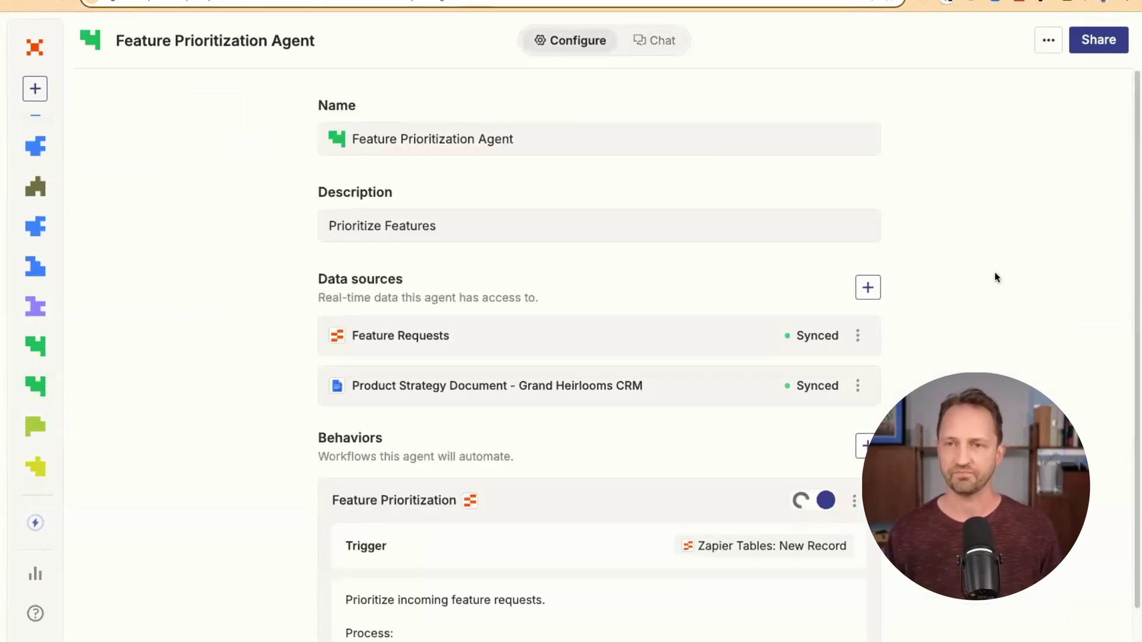
{"action": "scroll", "coordinate": [919, 236], "scroll_direction": "down", "scroll_amount": 1}
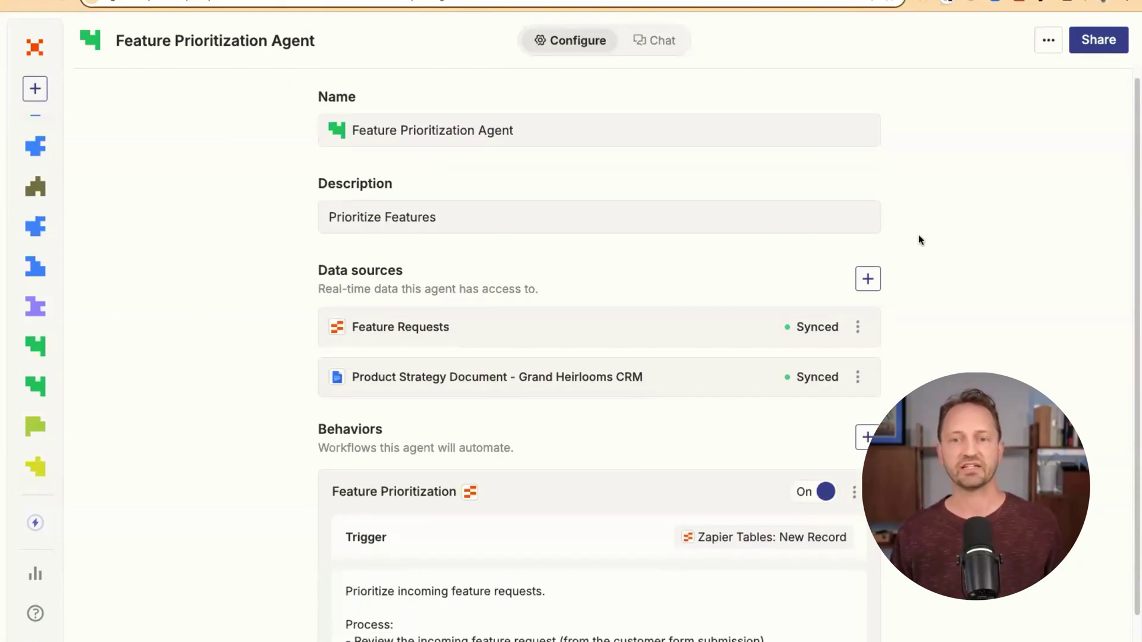
{"action": "scroll", "coordinate": [919, 241], "scroll_direction": "down", "scroll_amount": 3}
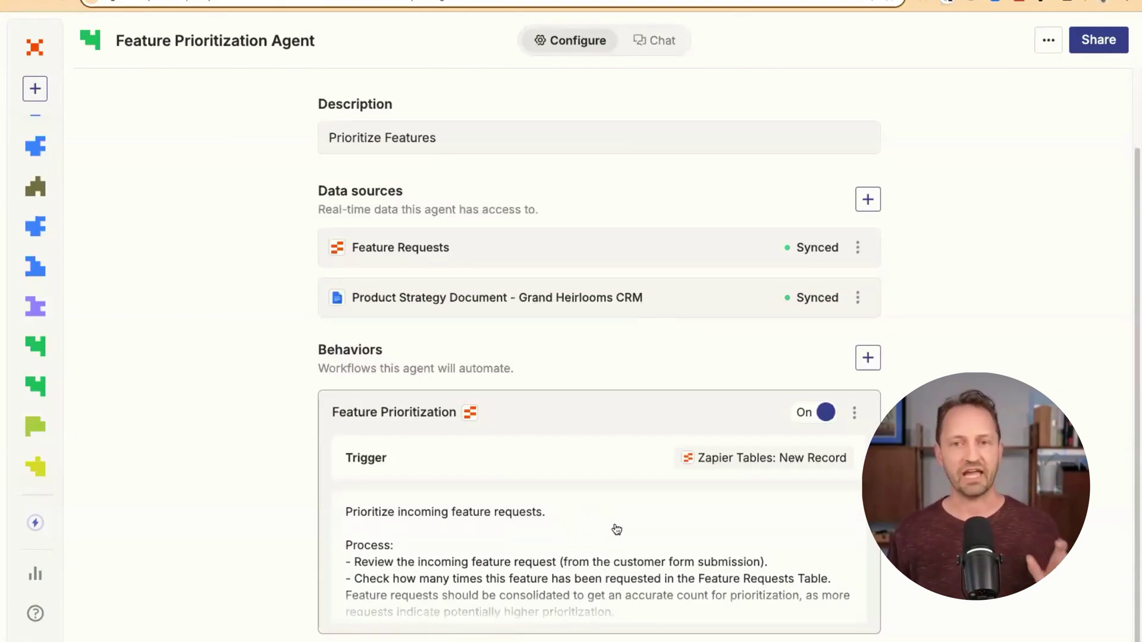
{"action": "left_click", "coordinate": [582, 516]}
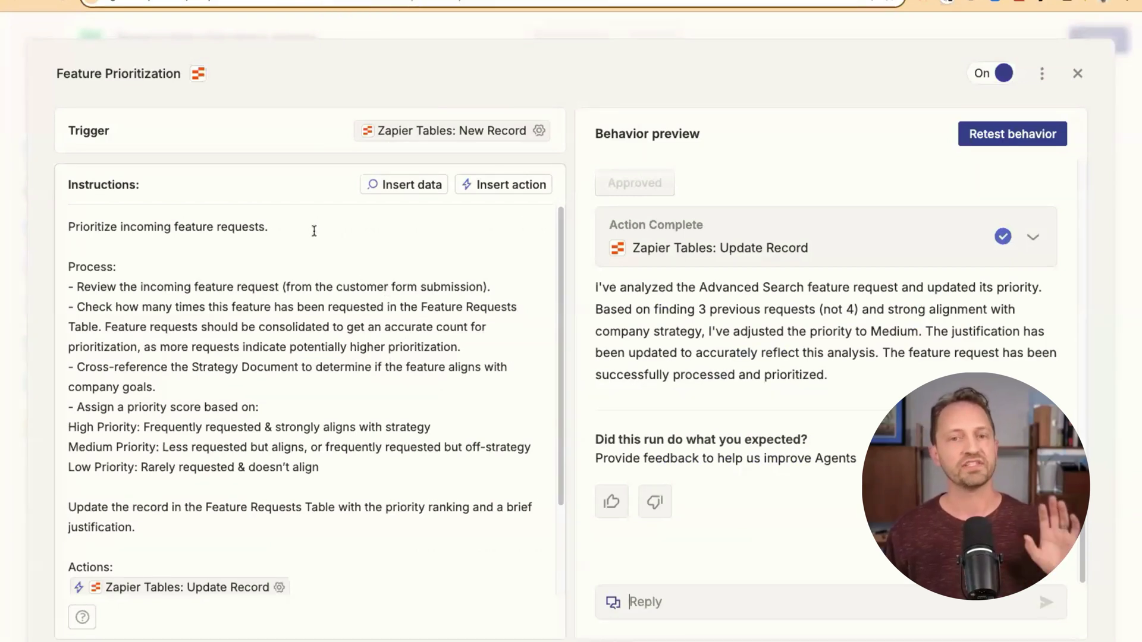
{"action": "scroll", "coordinate": [315, 231], "scroll_direction": "down", "scroll_amount": 1}
{"action": "scroll", "coordinate": [214, 251], "scroll_direction": "down", "scroll_amount": 1}
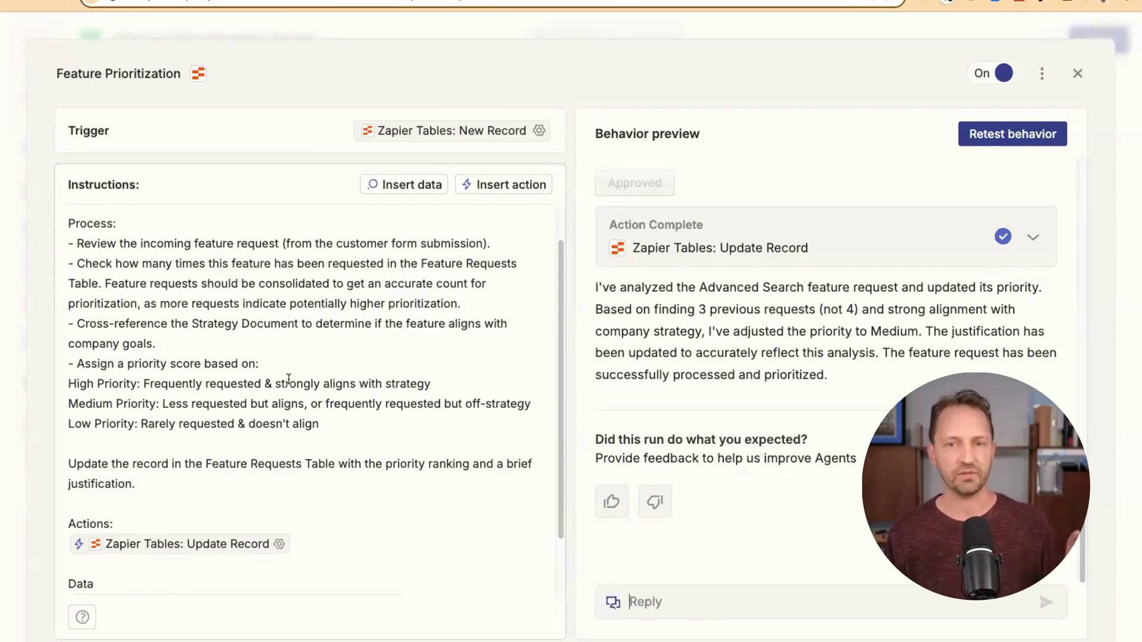
{"action": "scroll", "coordinate": [289, 379], "scroll_direction": "down", "scroll_amount": 1}
{"action": "left_click_drag", "start_coordinate": [79, 245], "coordinate": [445, 245]}
{"action": "scroll", "coordinate": [421, 364], "scroll_direction": "down", "scroll_amount": 1}
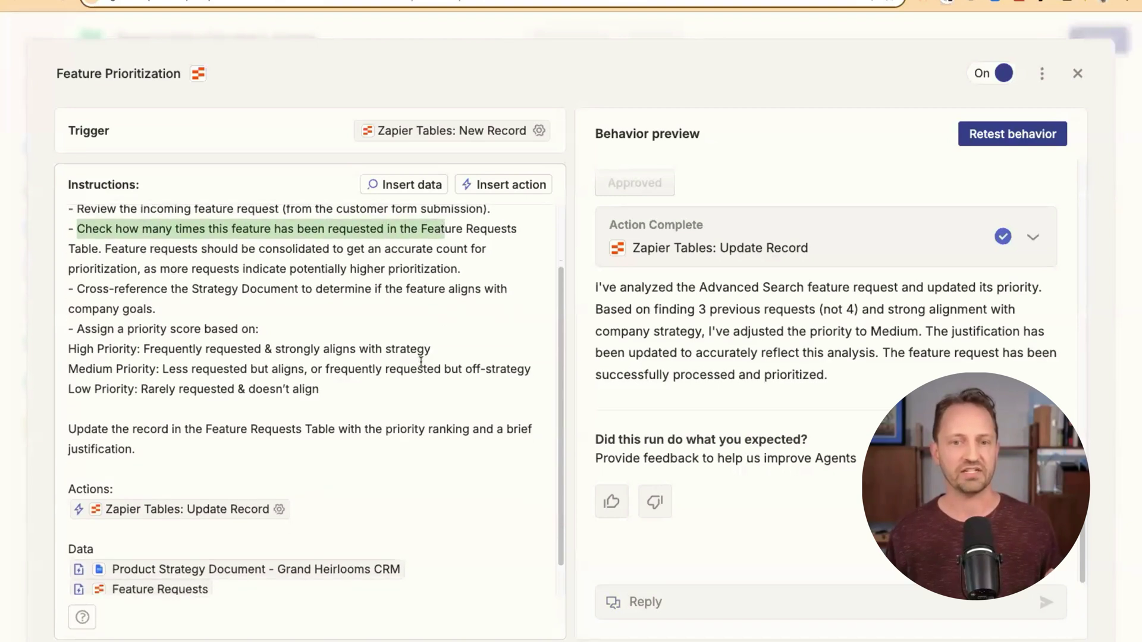
{"action": "scroll", "coordinate": [421, 359], "scroll_direction": "down", "scroll_amount": 1}
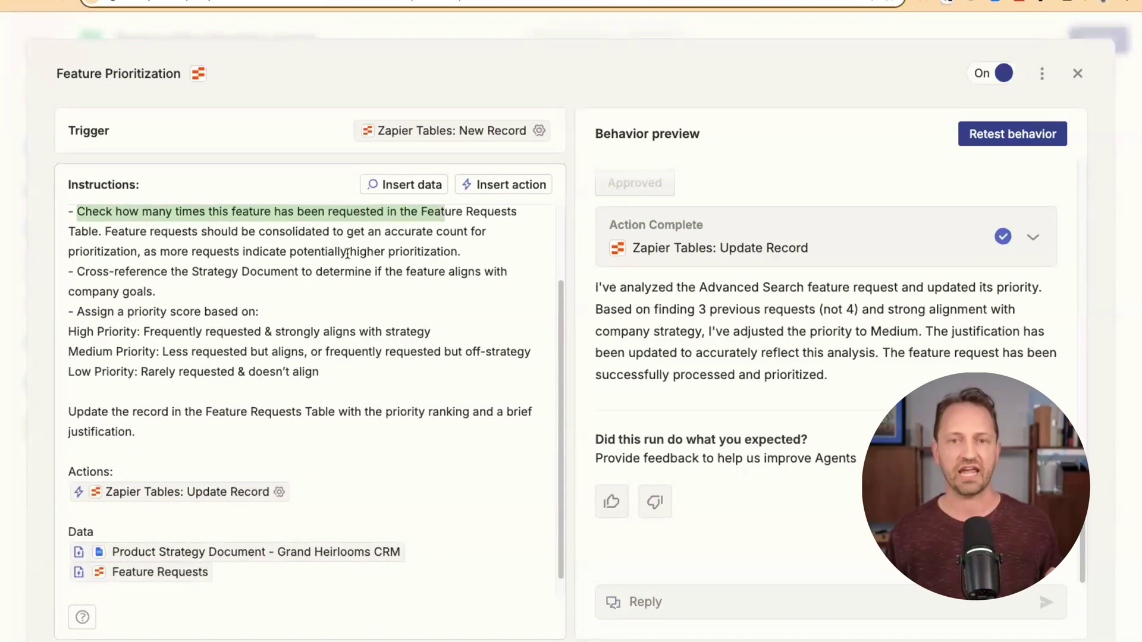
{"action": "left_click", "coordinate": [223, 573]}
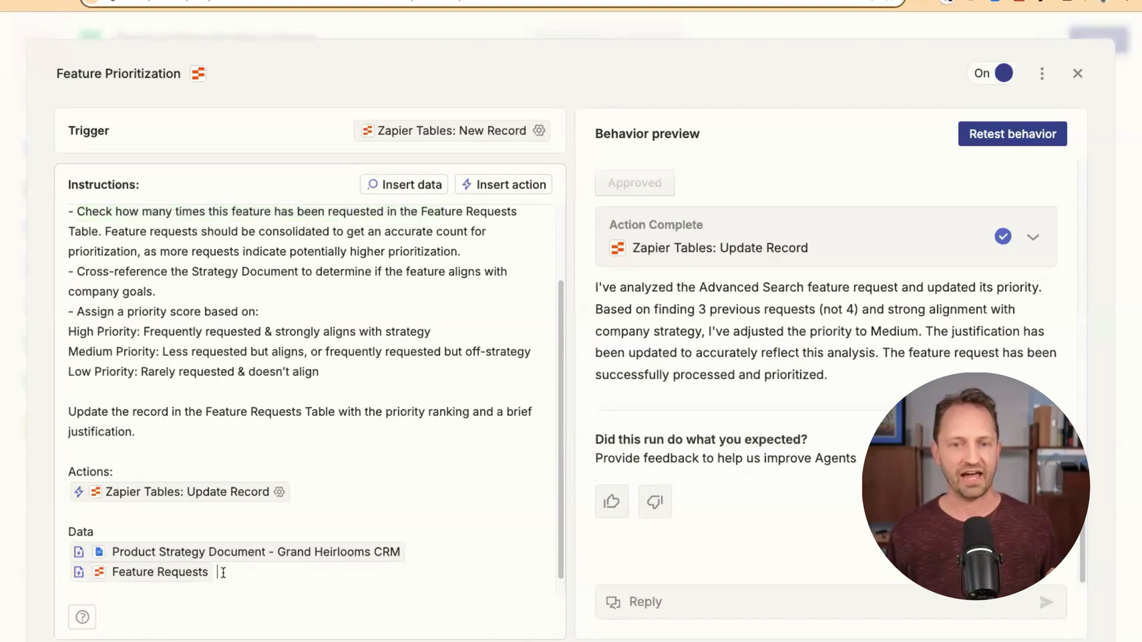
{"action": "type", "text": "/"}
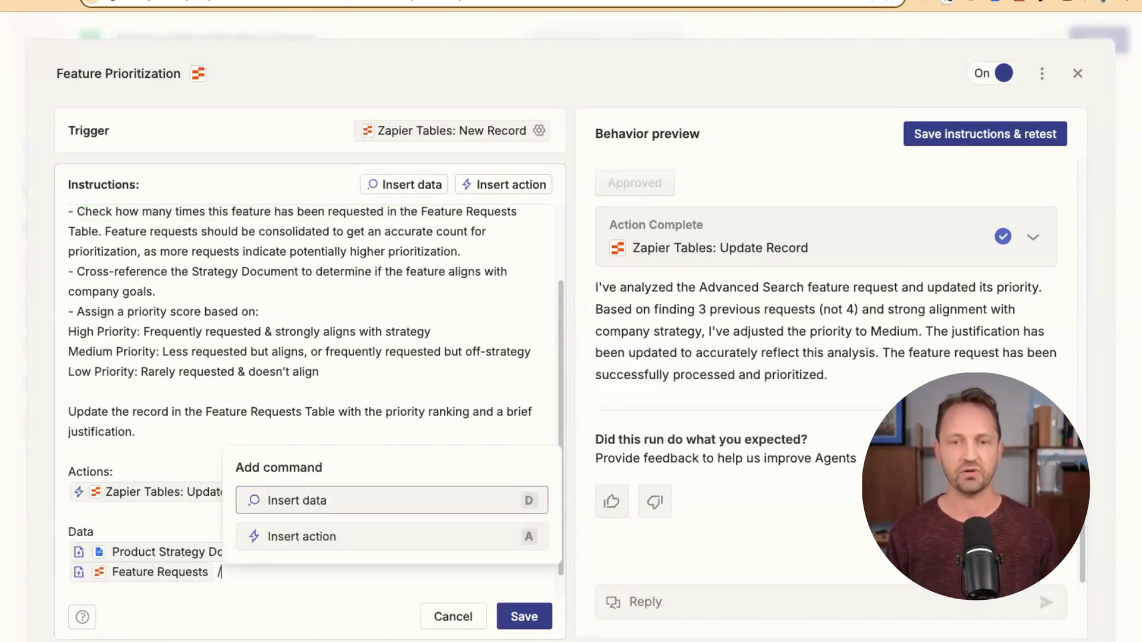
{"action": "key", "text": "Return"}
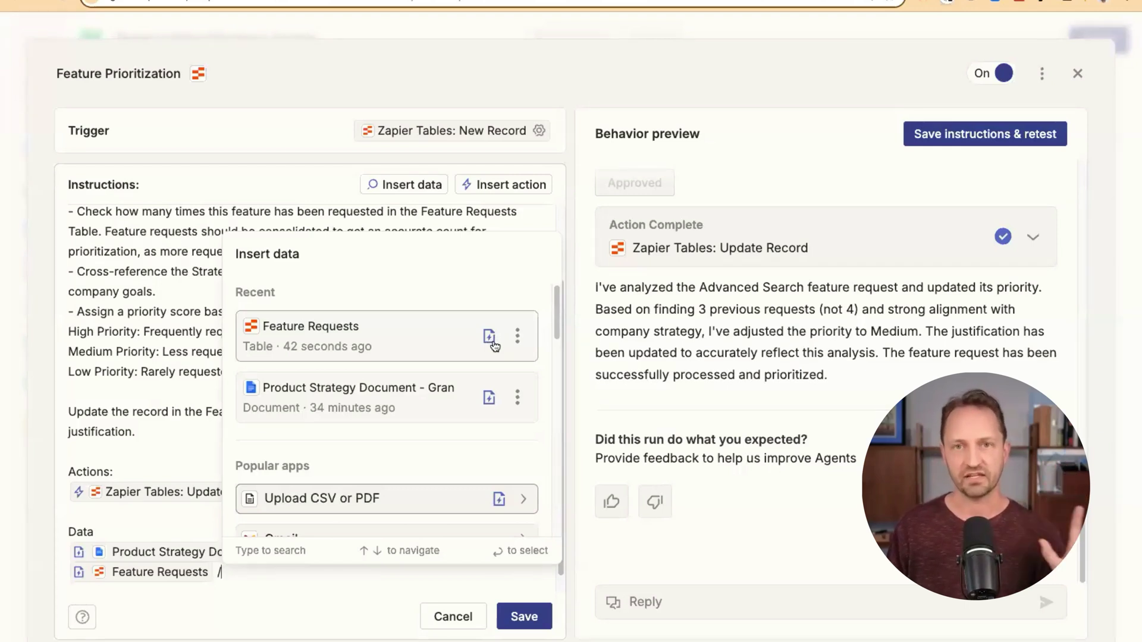
{"action": "scroll", "coordinate": [476, 367], "scroll_direction": "down", "scroll_amount": 1}
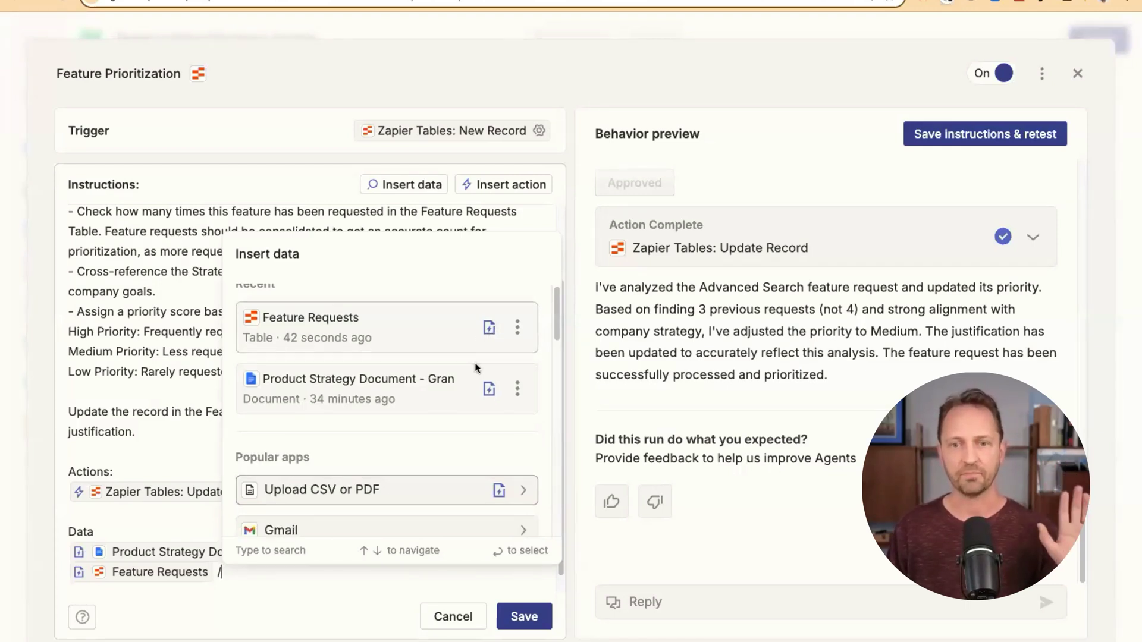
{"action": "scroll", "coordinate": [476, 367], "scroll_direction": "down", "scroll_amount": 5}
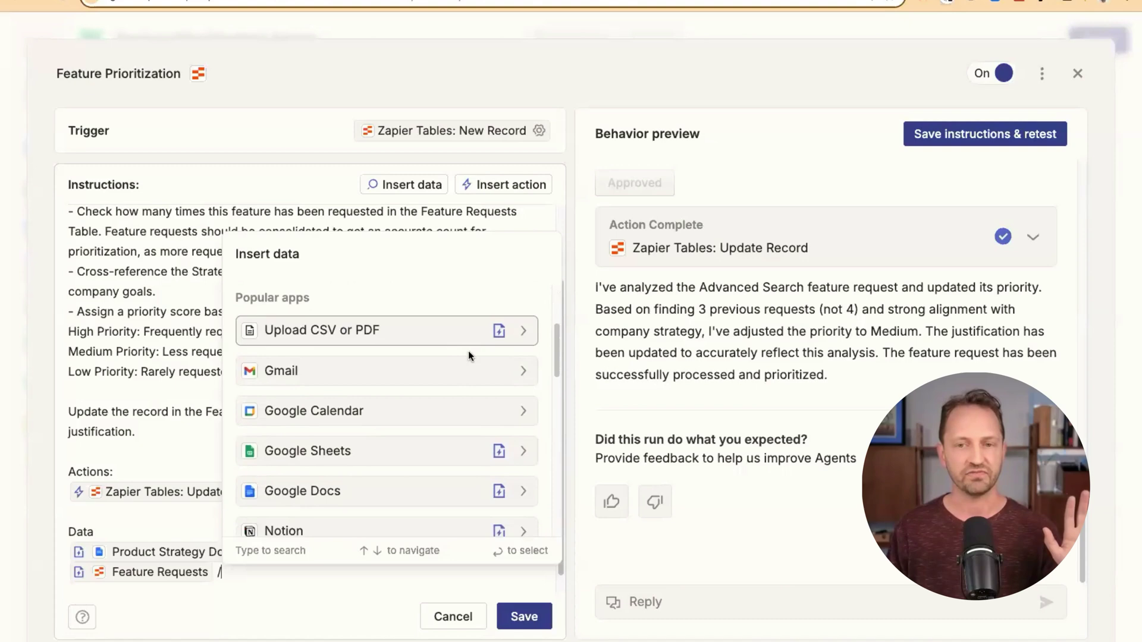
{"action": "scroll", "coordinate": [470, 355], "scroll_direction": "down", "scroll_amount": 2}
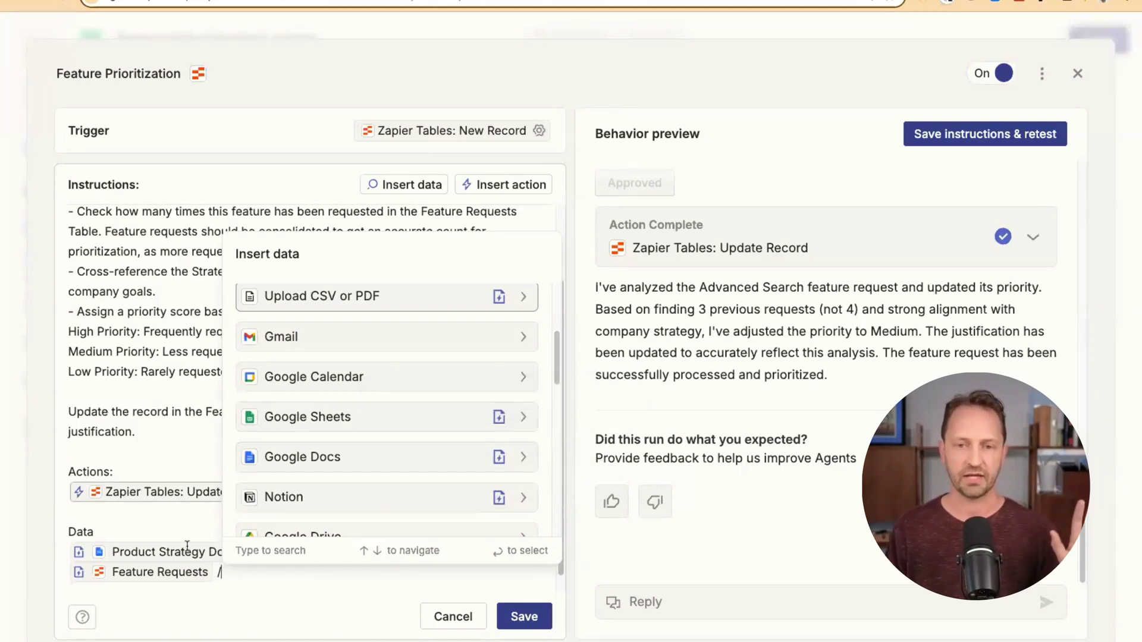
{"action": "key", "text": "Escape"}
{"action": "key", "text": "BackSpace"}
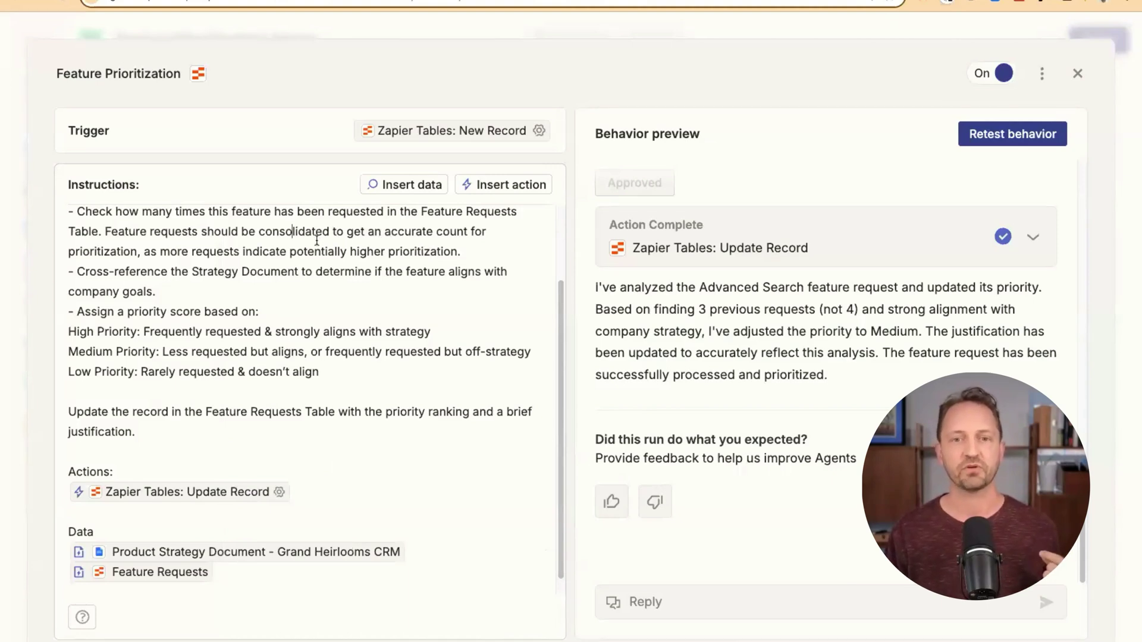
{"action": "scroll", "coordinate": [231, 260], "scroll_direction": "down", "scroll_amount": 1}
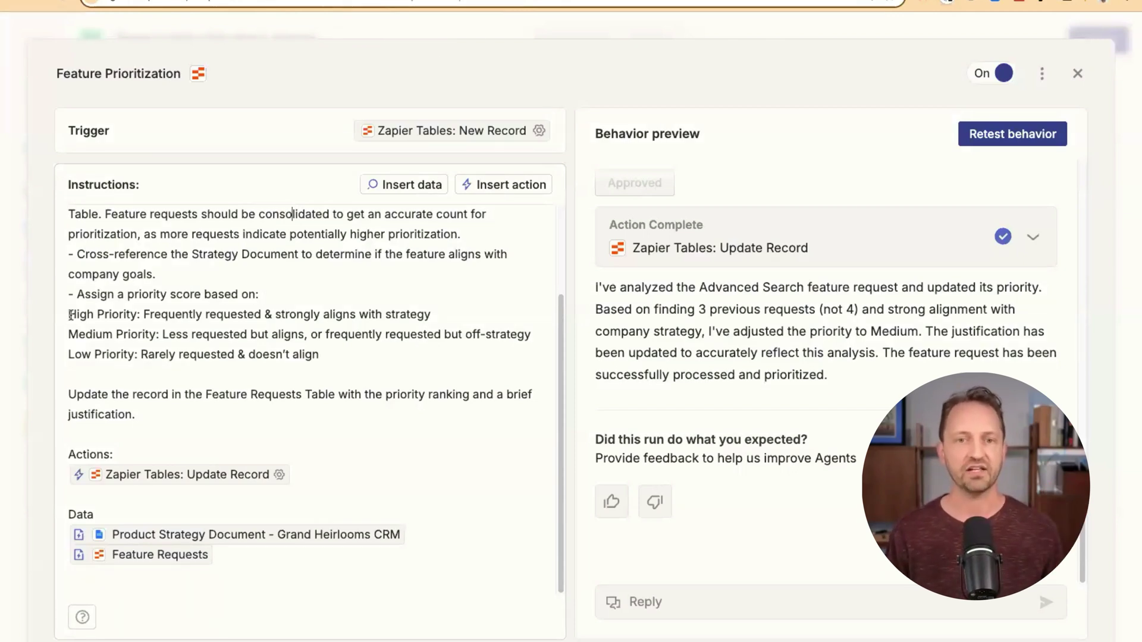
{"action": "left_click_drag", "start_coordinate": [69, 314], "coordinate": [352, 347]}
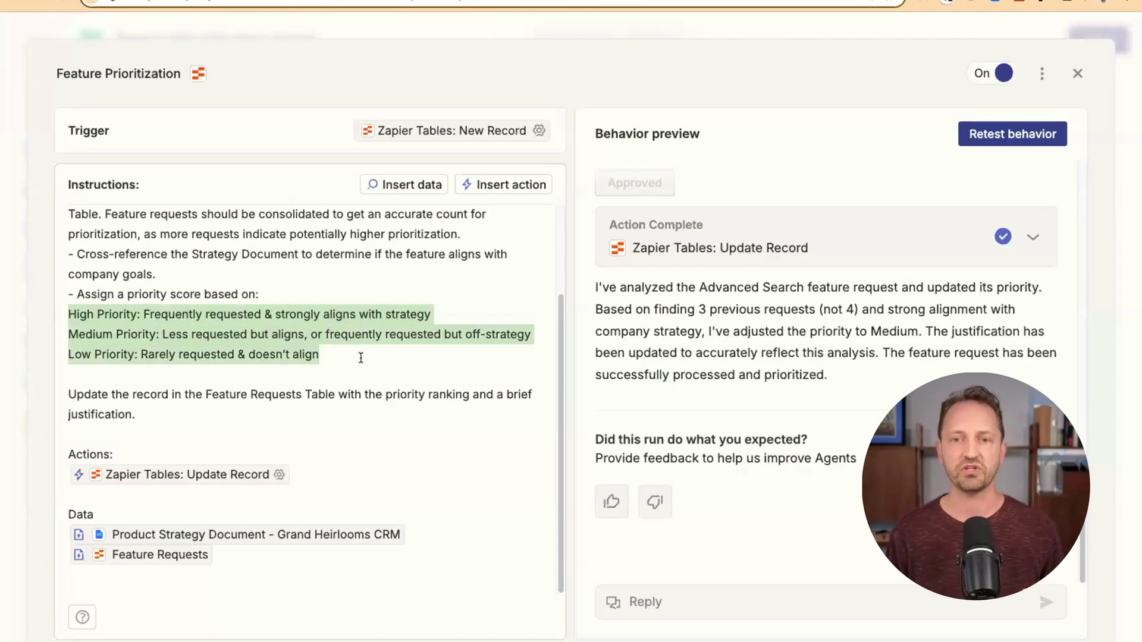
{"action": "left_click", "coordinate": [361, 358]}
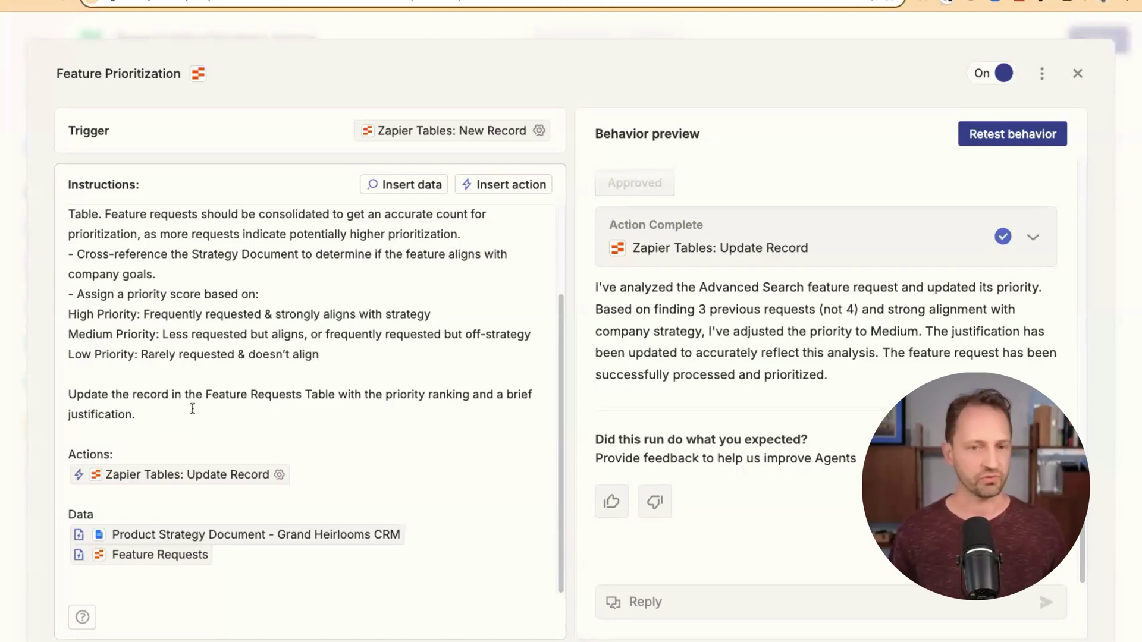
Step: Close the behavior editor and open the agent's activity log, checking the New Record trigger details
{"action": "left_click", "coordinate": [1078, 73]}
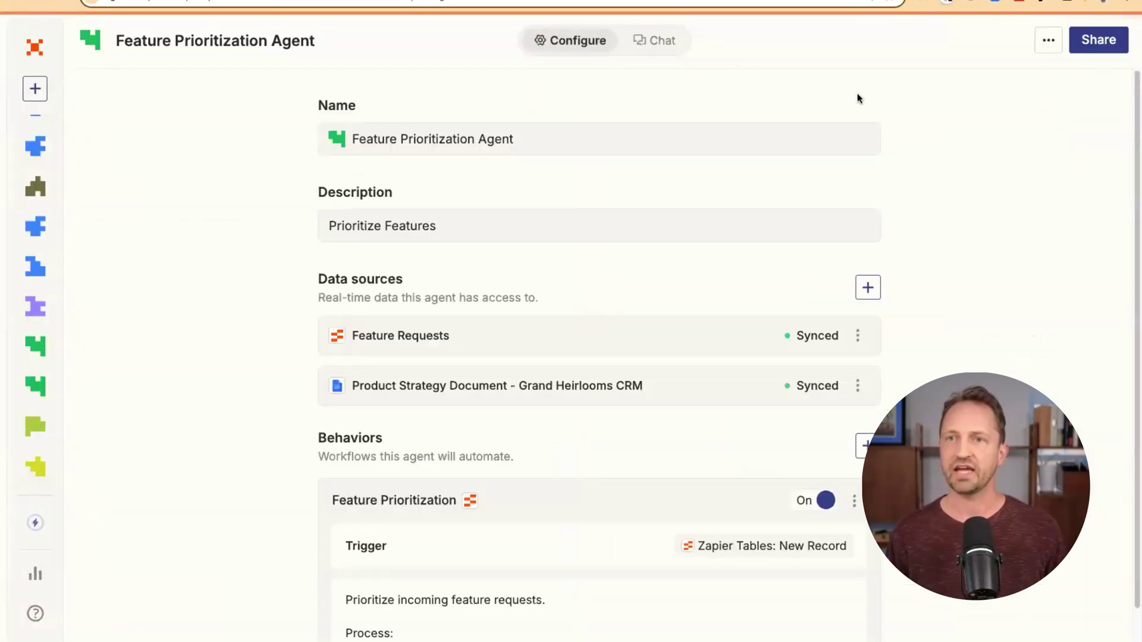
{"action": "left_click", "coordinate": [1049, 45]}
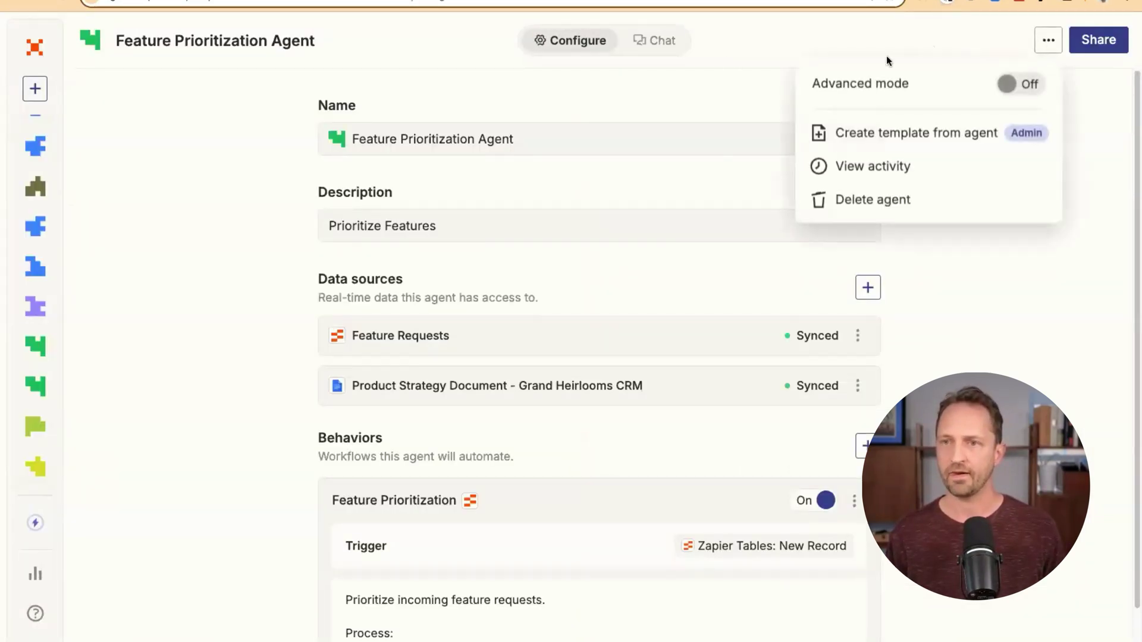
{"action": "left_click", "coordinate": [869, 168]}
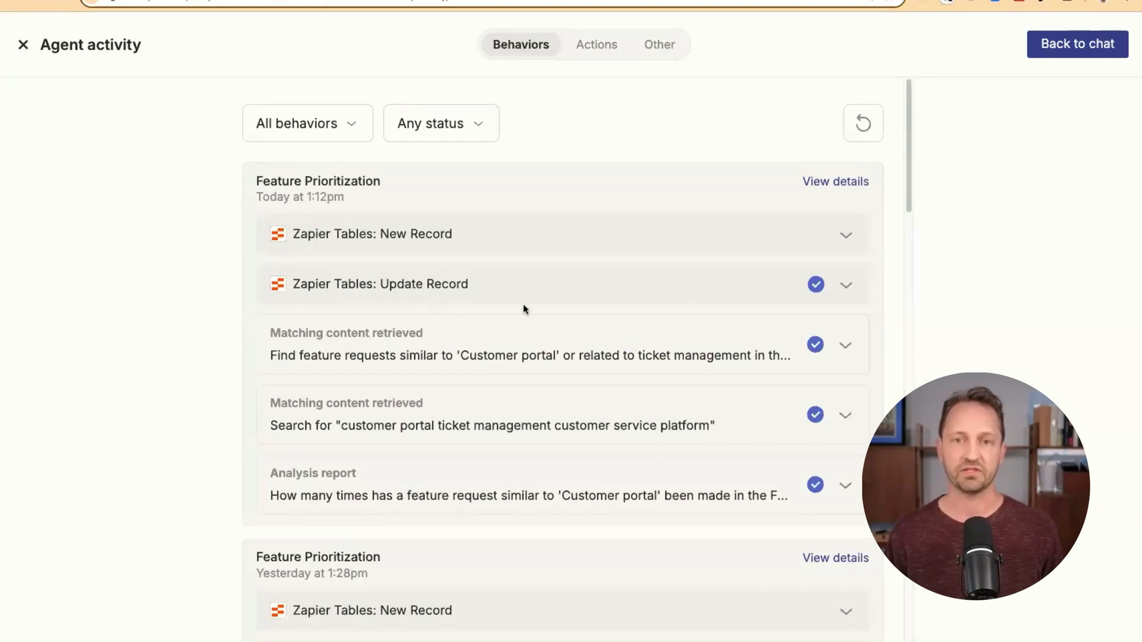
{"action": "left_click", "coordinate": [537, 246]}
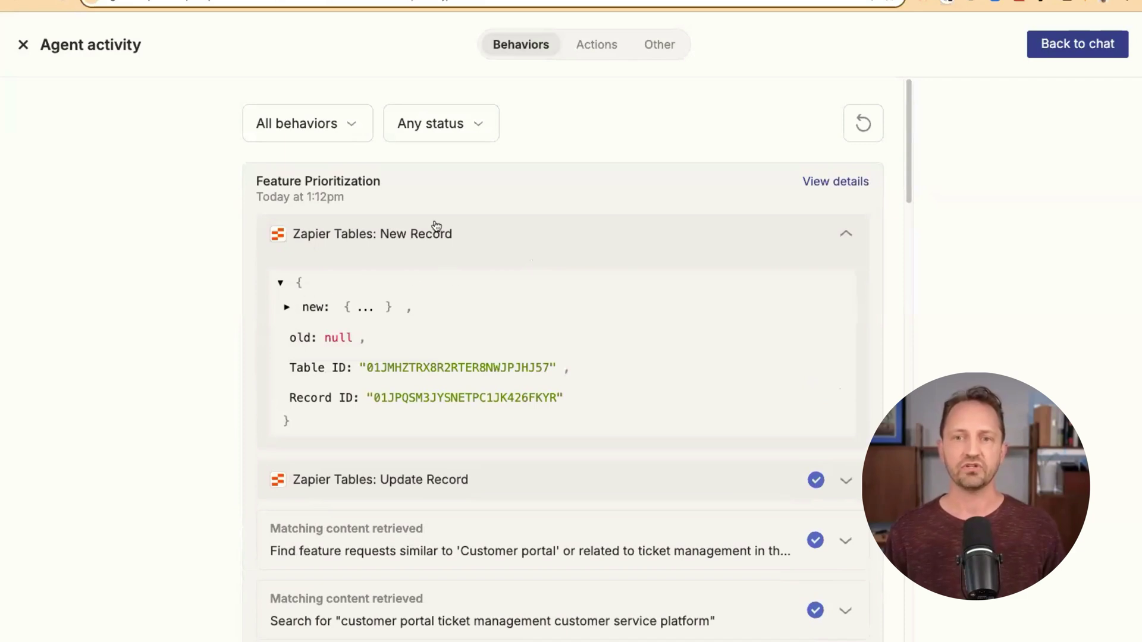
{"action": "left_click", "coordinate": [448, 236]}
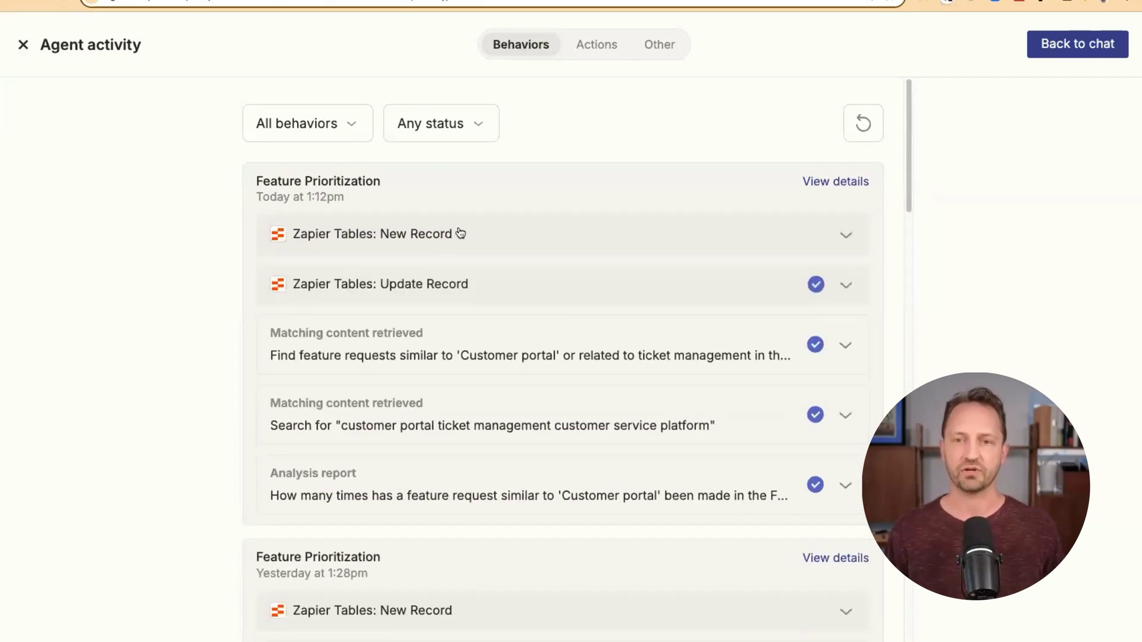
{"action": "scroll", "coordinate": [768, 255], "scroll_direction": "down", "scroll_amount": 2}
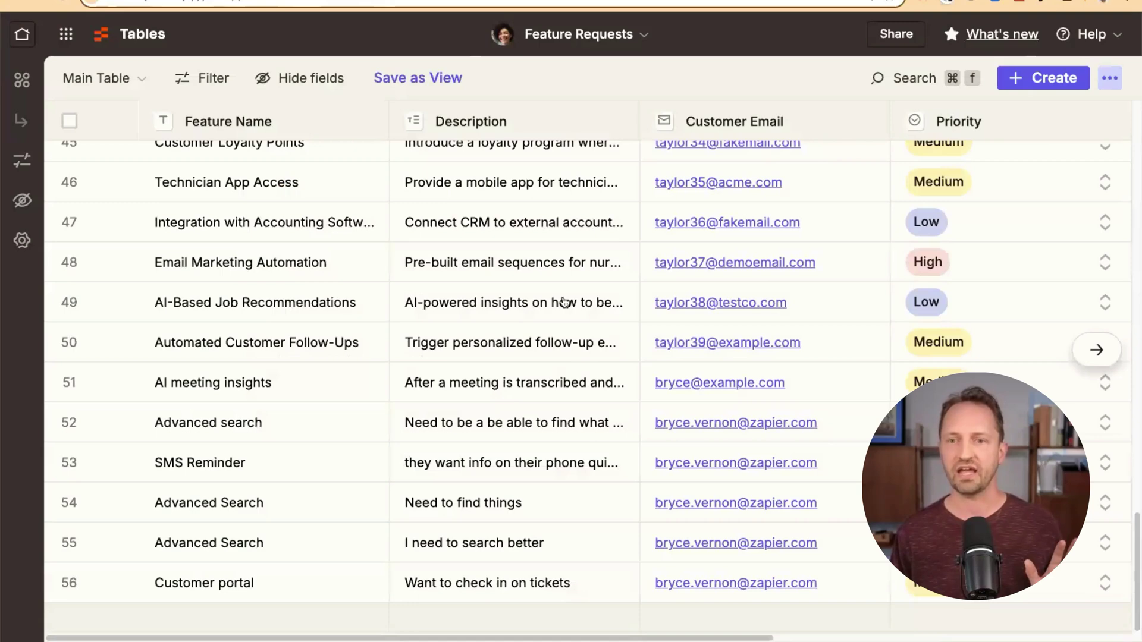
Step: Scroll the Feature Requests table to check row 56, Customer portal
{"action": "scroll", "coordinate": [581, 446], "scroll_direction": "up", "scroll_amount": 3}
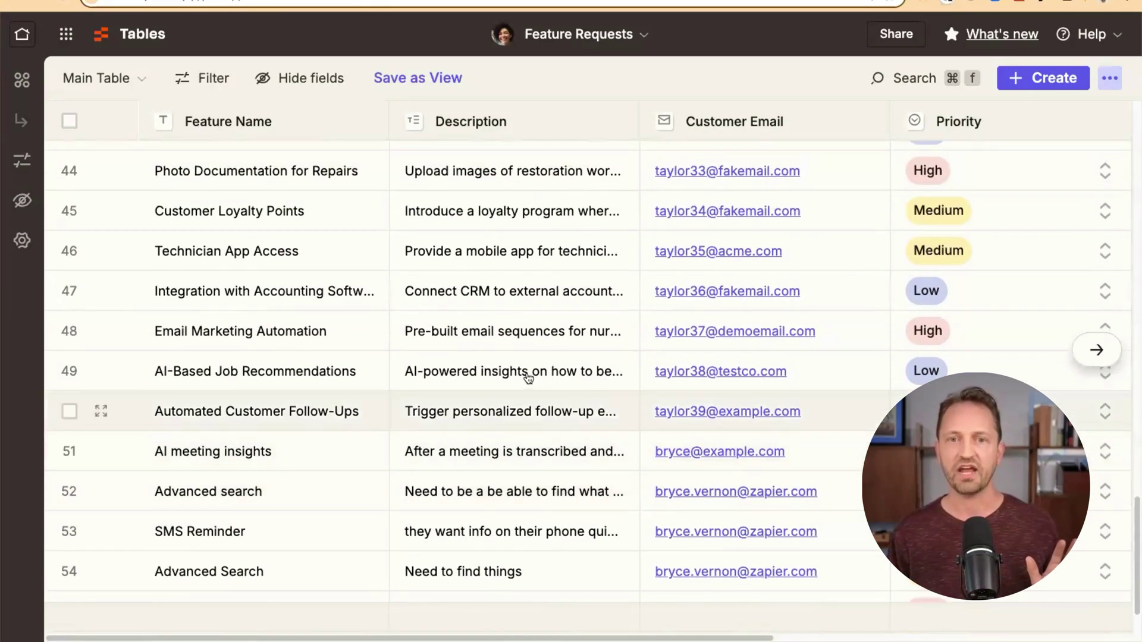
{"action": "scroll", "coordinate": [527, 376], "scroll_direction": "up", "scroll_amount": 5}
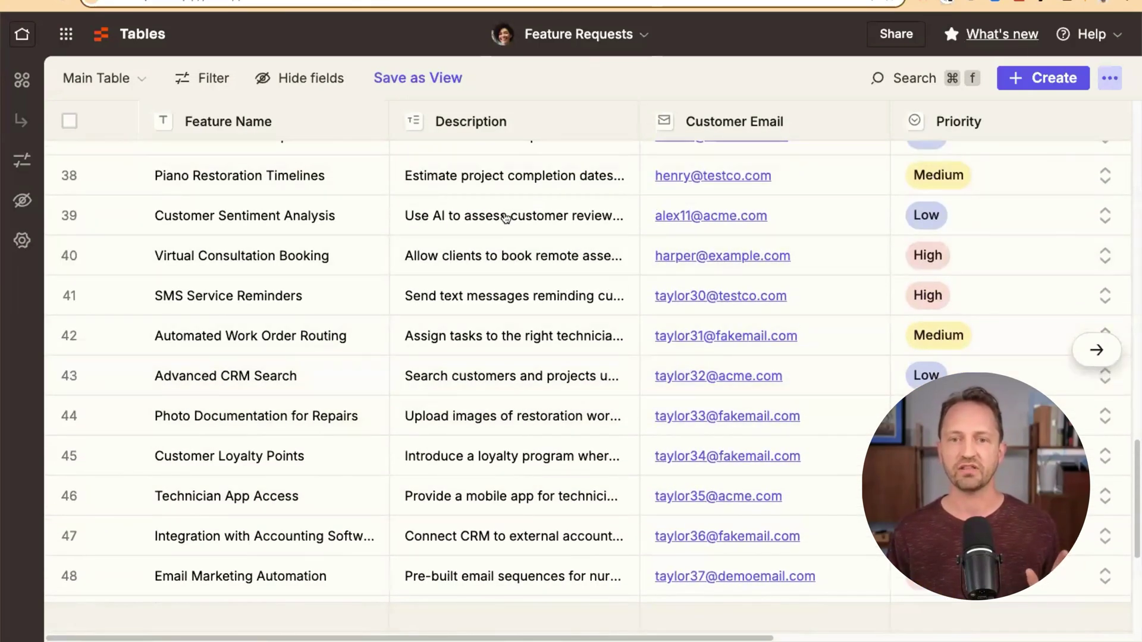
{"action": "scroll", "coordinate": [464, 295], "scroll_direction": "down", "scroll_amount": 7}
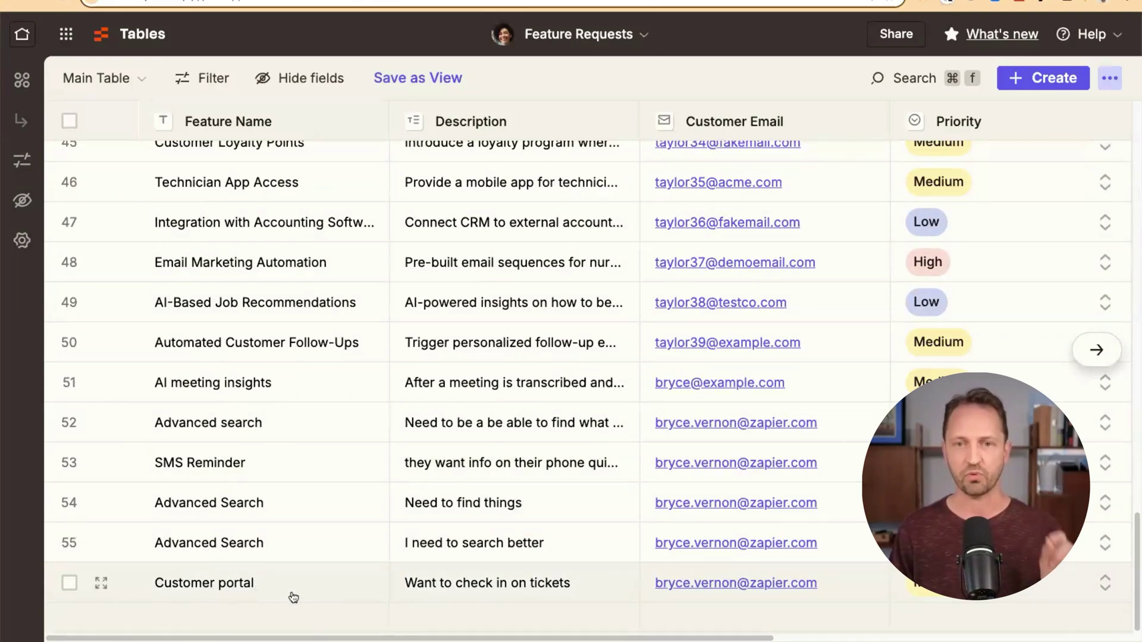
{"action": "scroll", "coordinate": [410, 382], "scroll_direction": "up", "scroll_amount": 9}
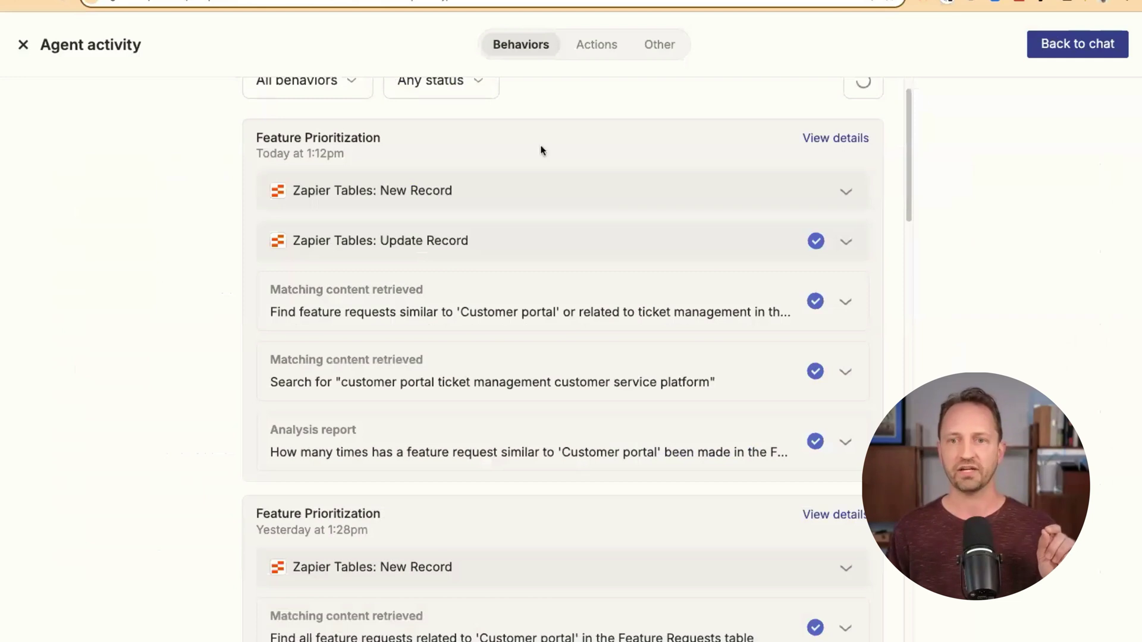
Step: Expand the agent's two content searches to review its reasoning, queries and retrieved results
{"action": "left_click", "coordinate": [567, 304]}
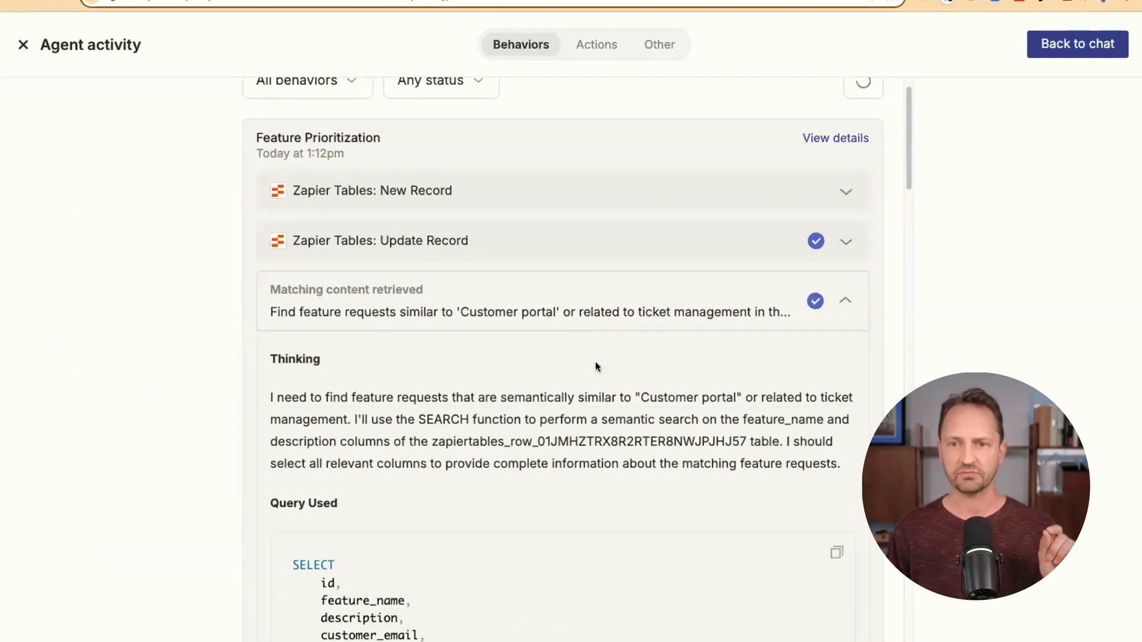
{"action": "scroll", "coordinate": [598, 369], "scroll_direction": "down", "scroll_amount": 1}
{"action": "scroll", "coordinate": [573, 386], "scroll_direction": "down", "scroll_amount": 3}
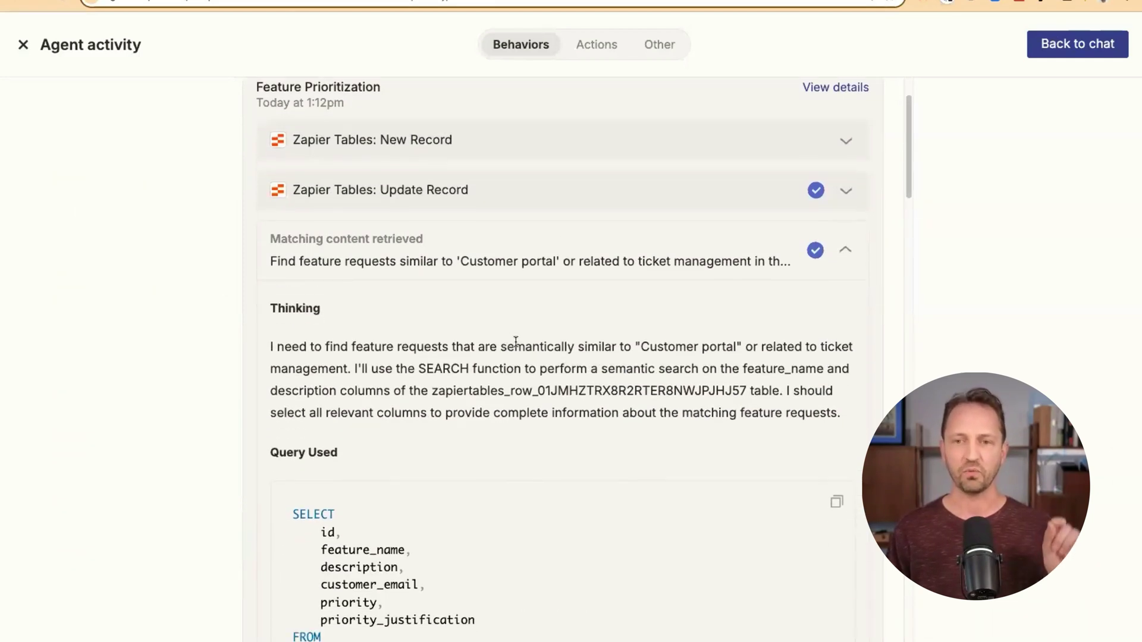
{"action": "scroll", "coordinate": [613, 325], "scroll_direction": "down", "scroll_amount": 10}
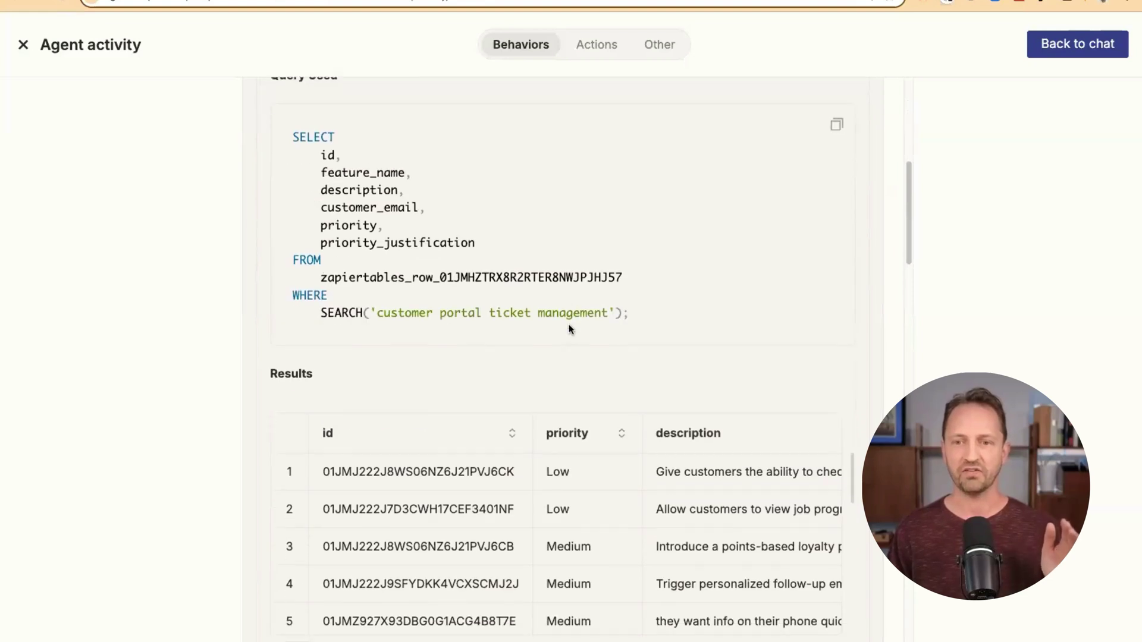
{"action": "scroll", "coordinate": [605, 407], "scroll_direction": "down", "scroll_amount": 5}
{"action": "scroll", "coordinate": [760, 209], "scroll_direction": "down", "scroll_amount": 4}
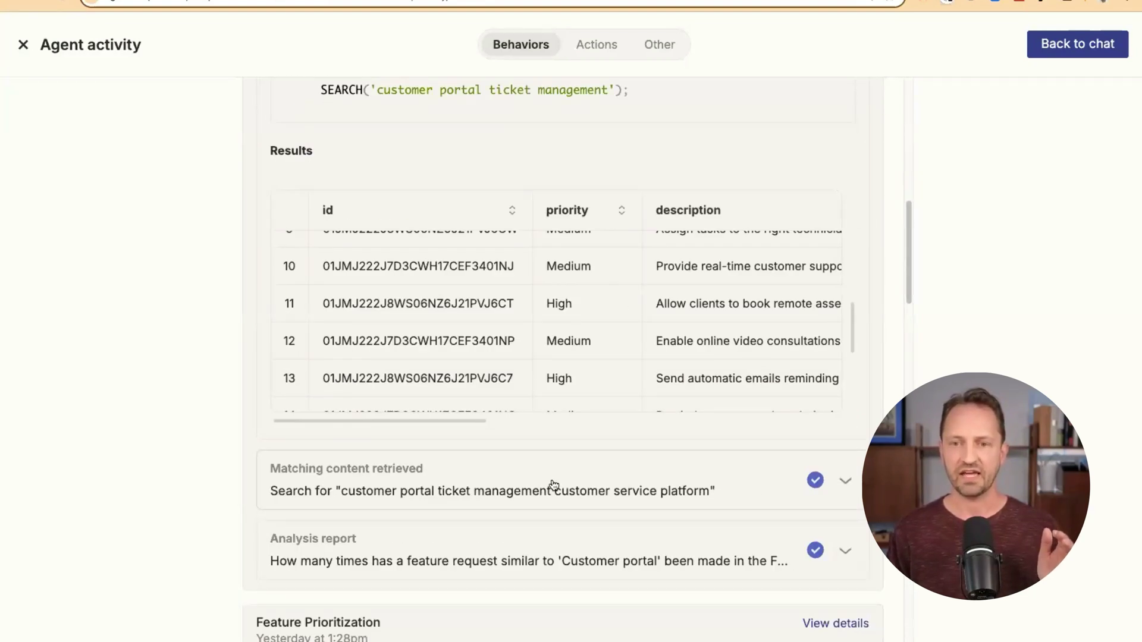
{"action": "left_click", "coordinate": [623, 479]}
{"action": "scroll", "coordinate": [658, 370], "scroll_direction": "down", "scroll_amount": 5}
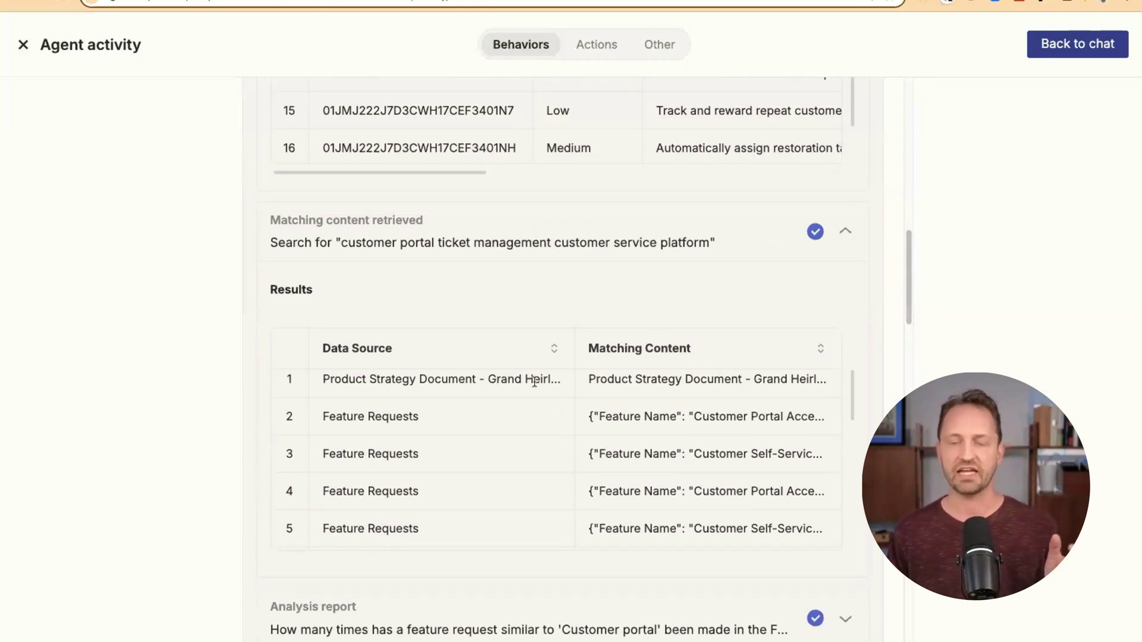
{"action": "scroll", "coordinate": [396, 381], "scroll_direction": "up", "scroll_amount": 1}
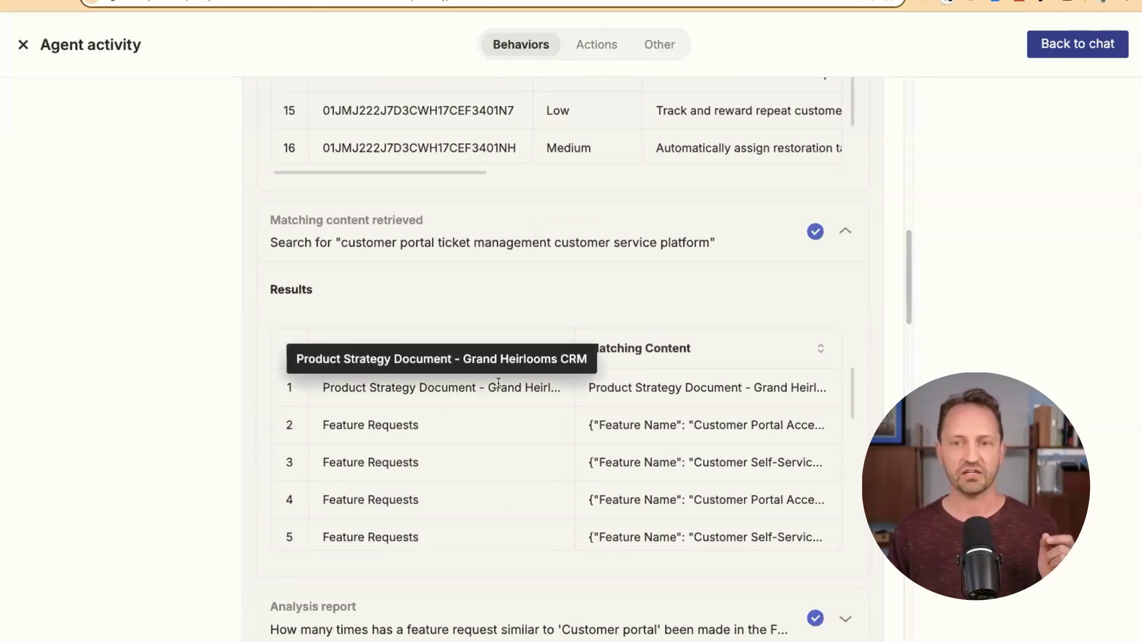
{"action": "scroll", "coordinate": [668, 243], "scroll_direction": "down", "scroll_amount": 7}
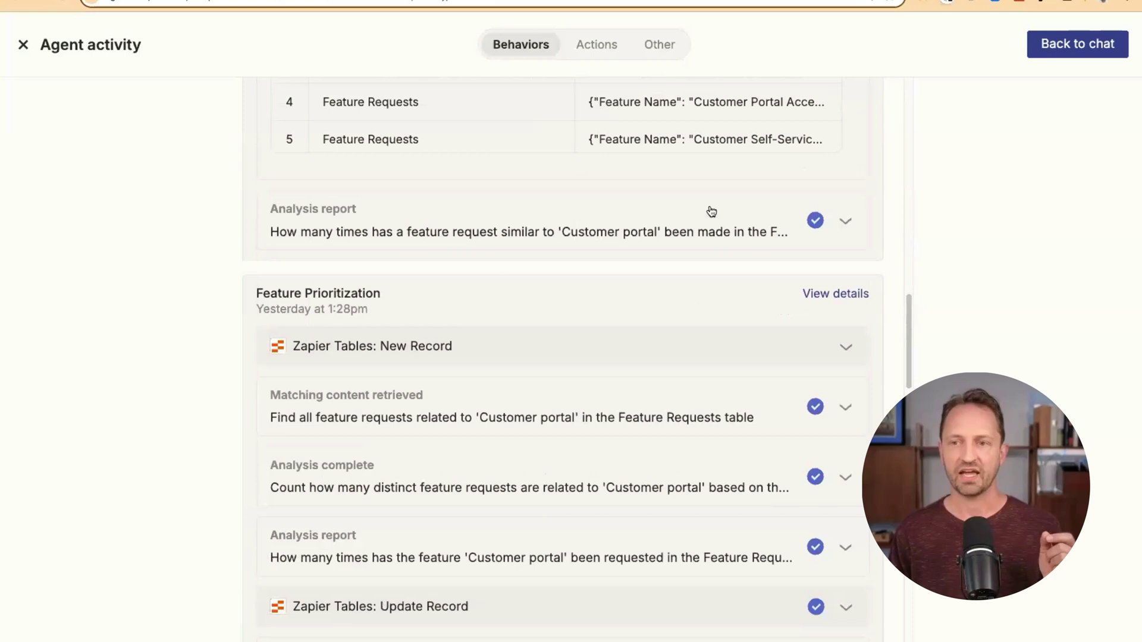
Step: Read the full analysis report and the Update Record step setting Customer portal to High priority
{"action": "left_click", "coordinate": [563, 220]}
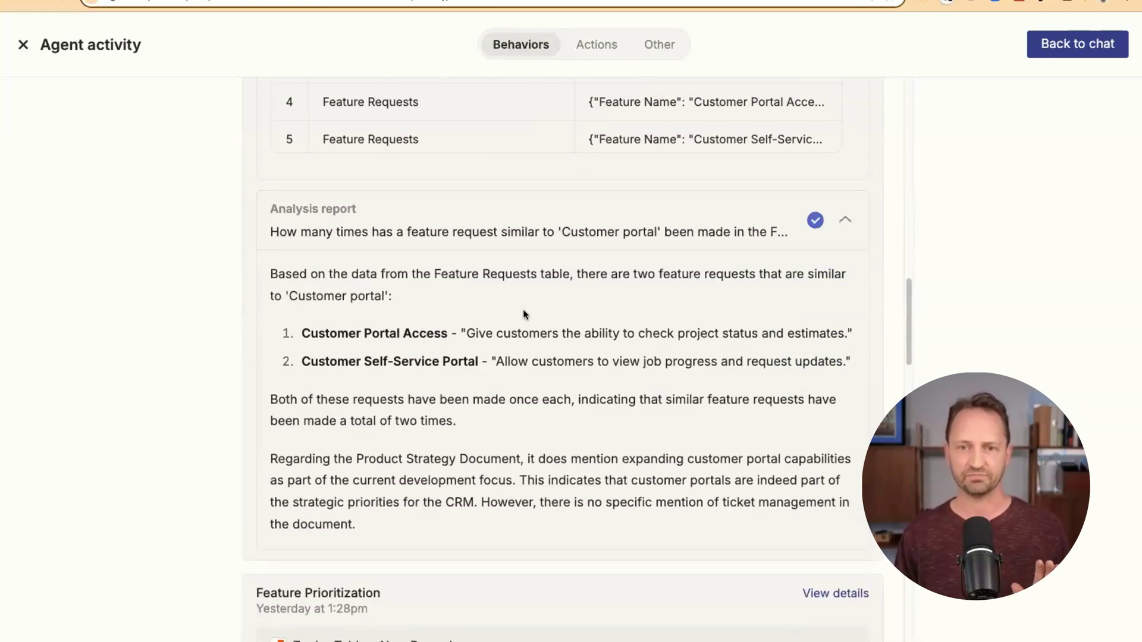
{"action": "scroll", "coordinate": [524, 312], "scroll_direction": "down", "scroll_amount": 1}
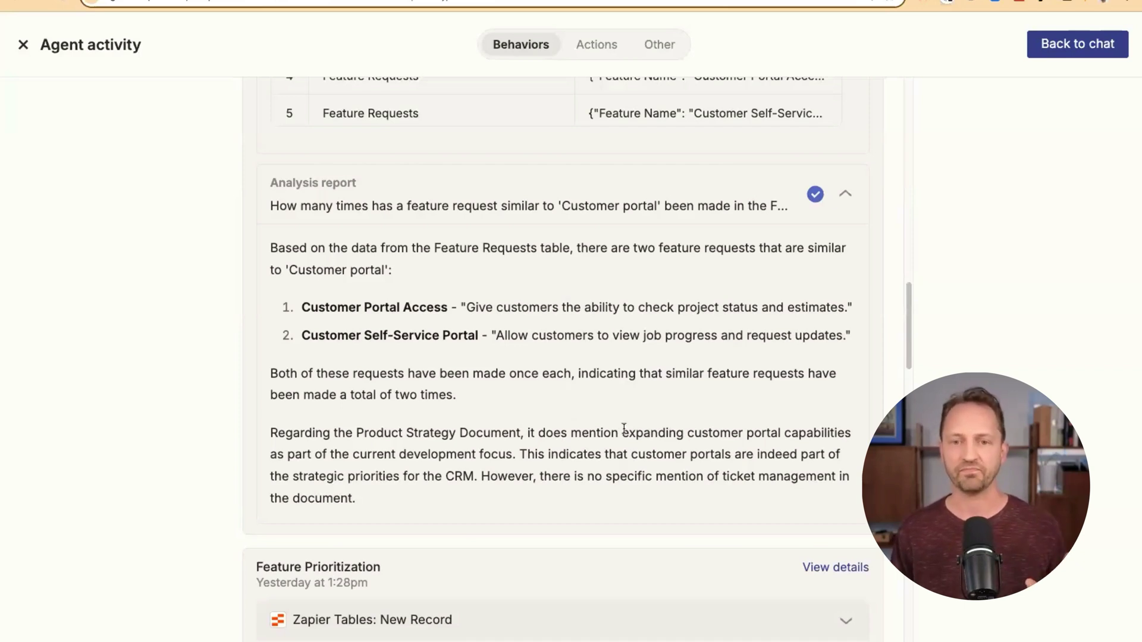
{"action": "scroll", "coordinate": [621, 431], "scroll_direction": "down", "scroll_amount": 1}
{"action": "scroll", "coordinate": [623, 435], "scroll_direction": "up", "scroll_amount": 3}
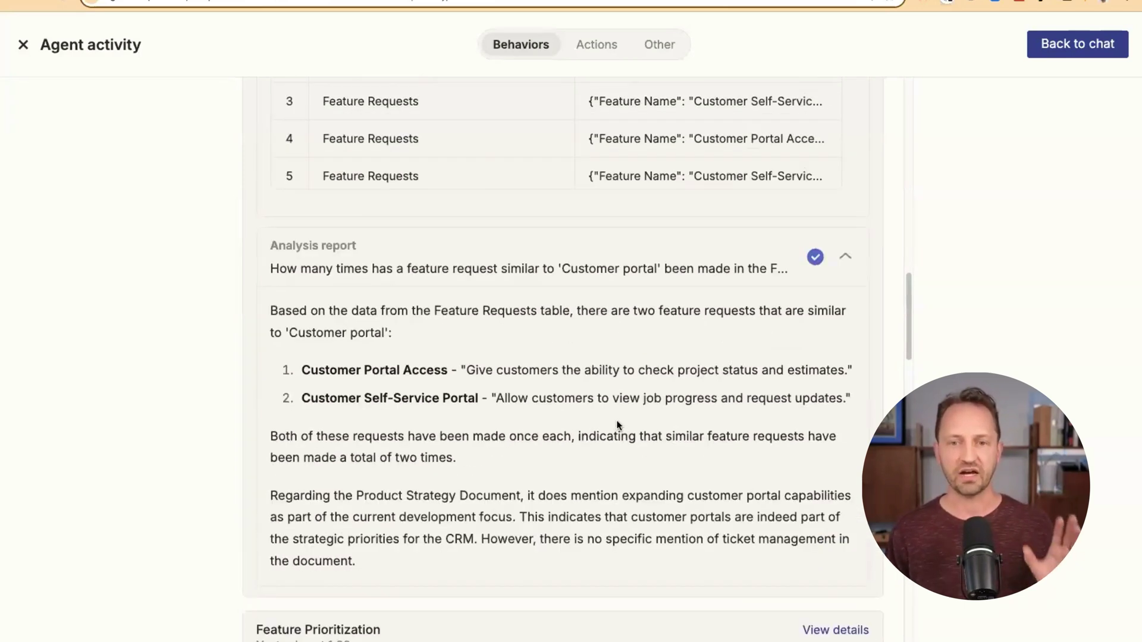
{"action": "scroll", "coordinate": [611, 398], "scroll_direction": "up", "scroll_amount": 15}
{"action": "scroll", "coordinate": [609, 394], "scroll_direction": "up", "scroll_amount": 15}
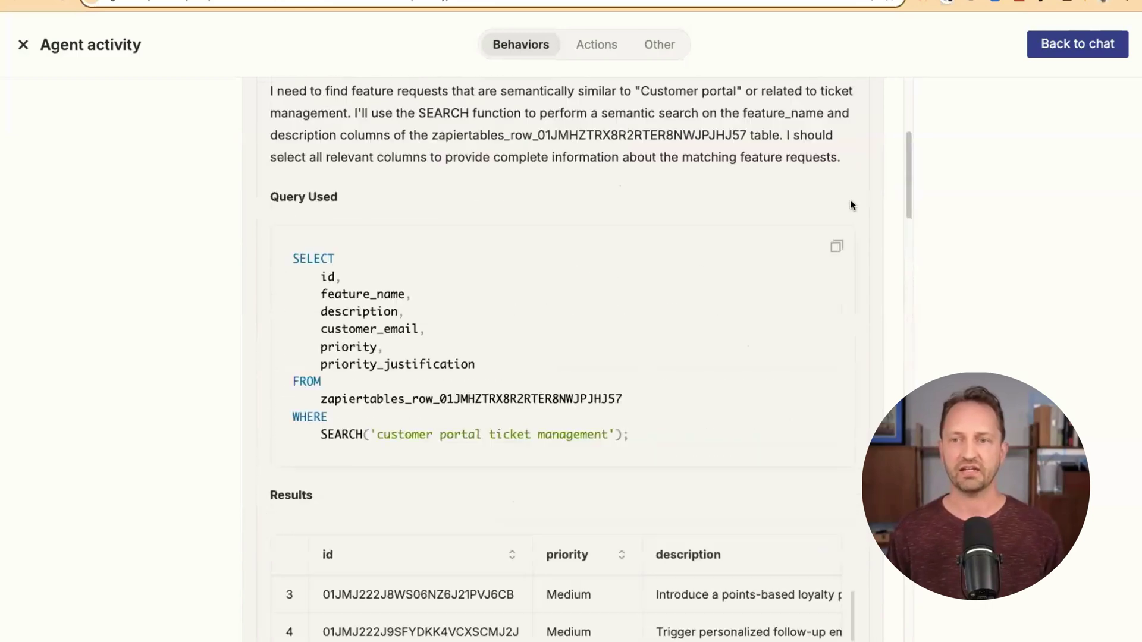
{"action": "left_click", "coordinate": [541, 284]}
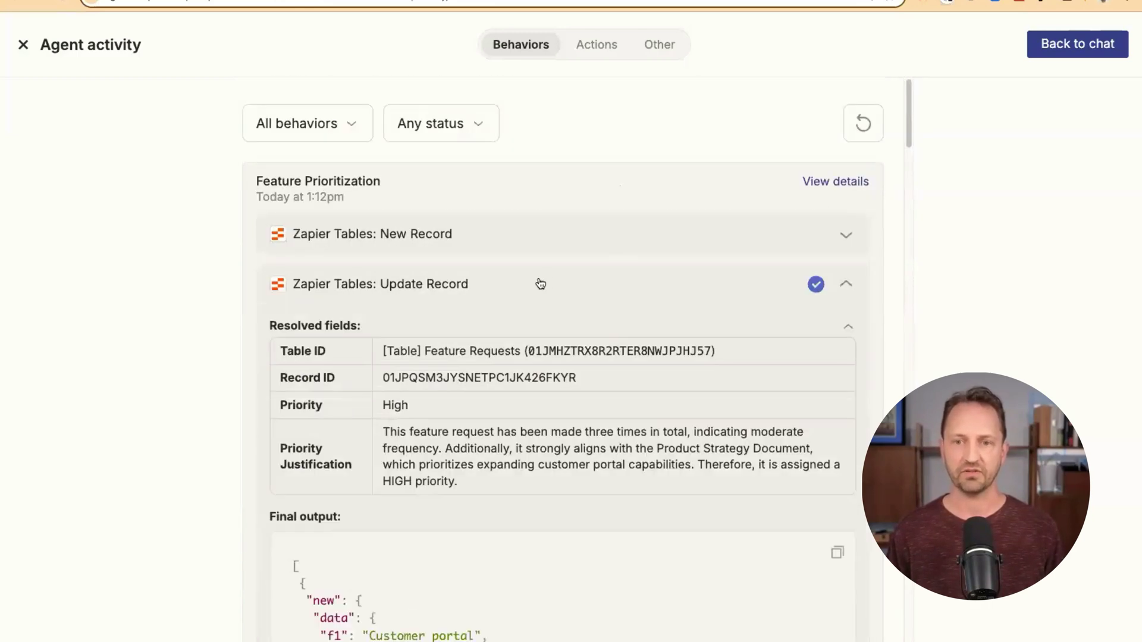
Step: Read row 56's full High-priority justification, then start creating an automation for the Feature Requests table
{"action": "left_click", "coordinate": [541, 279]}
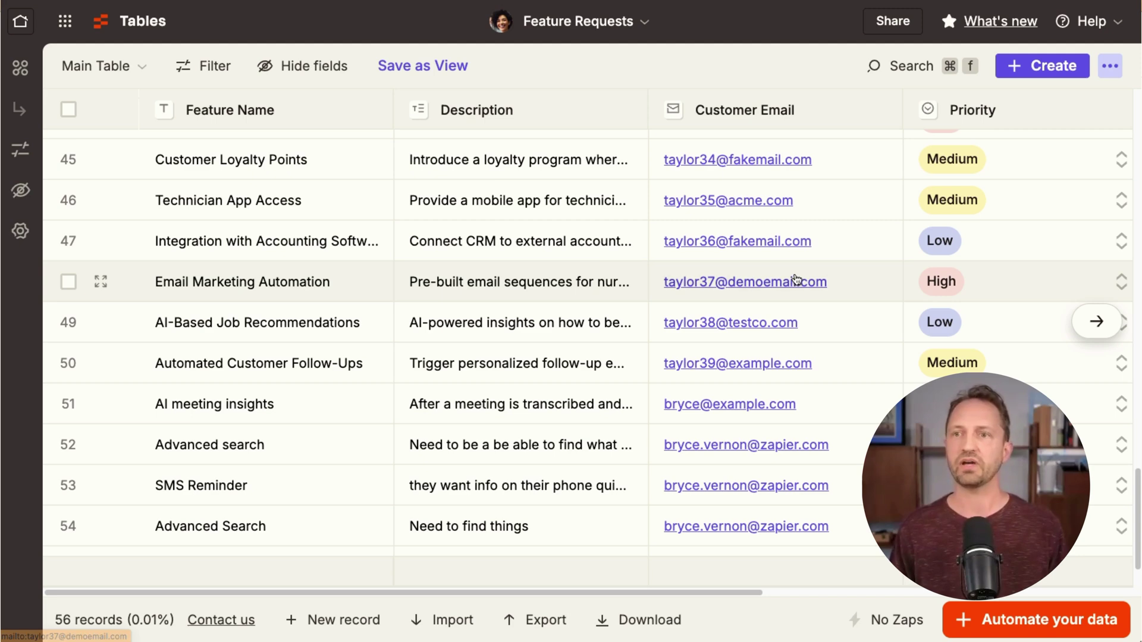
{"action": "scroll", "coordinate": [678, 546], "scroll_direction": "right", "scroll_amount": 5}
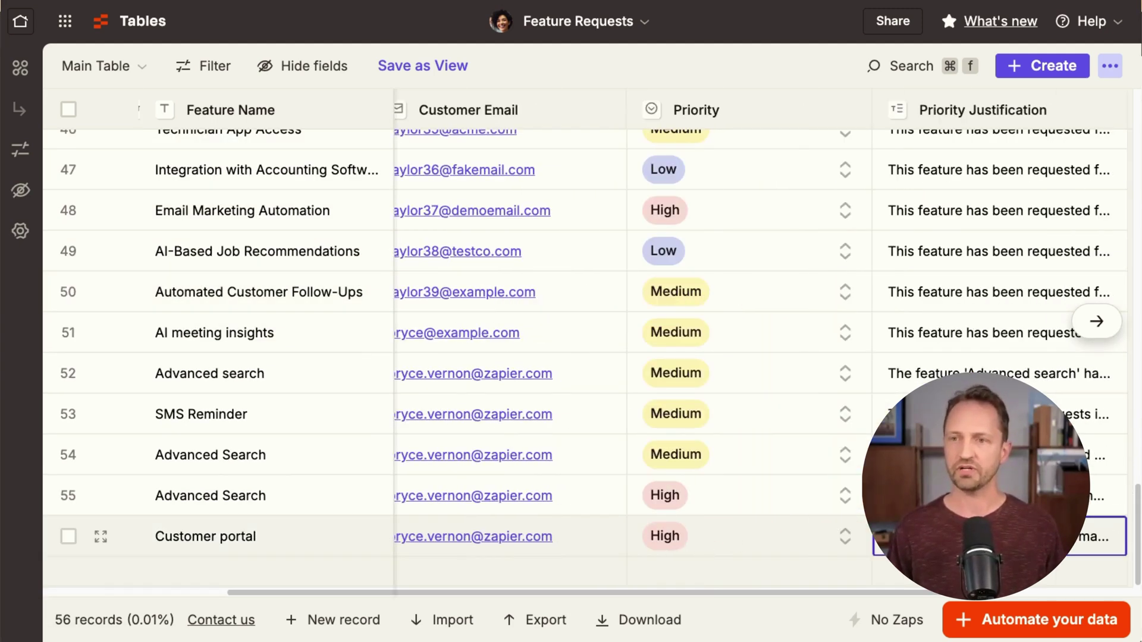
{"action": "key", "text": "Return"}
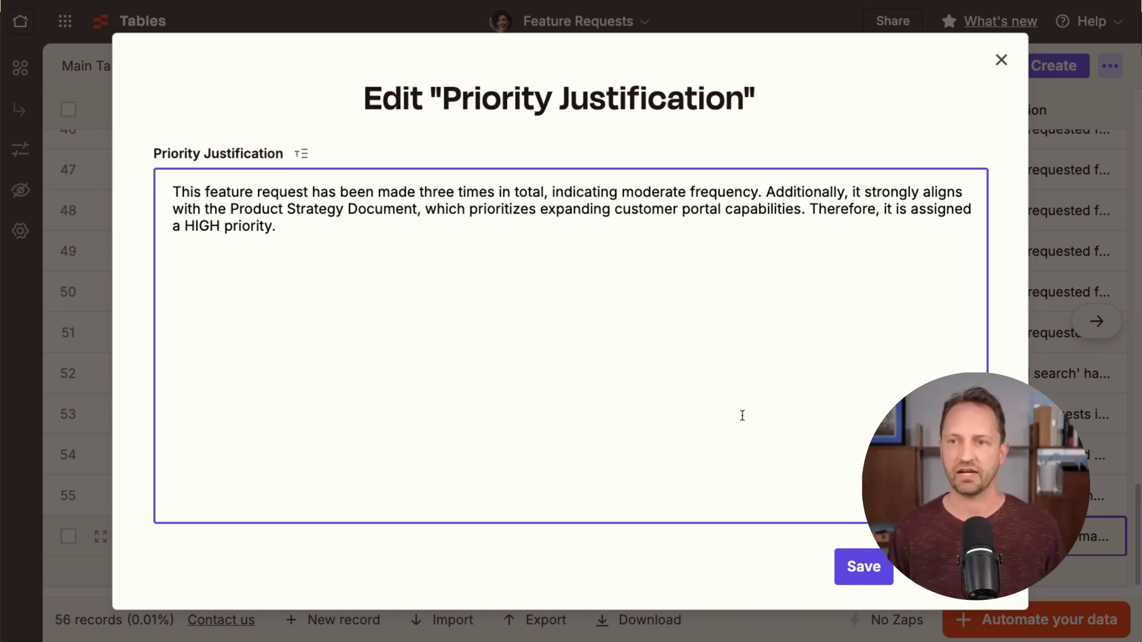
{"action": "left_click", "coordinate": [874, 568]}
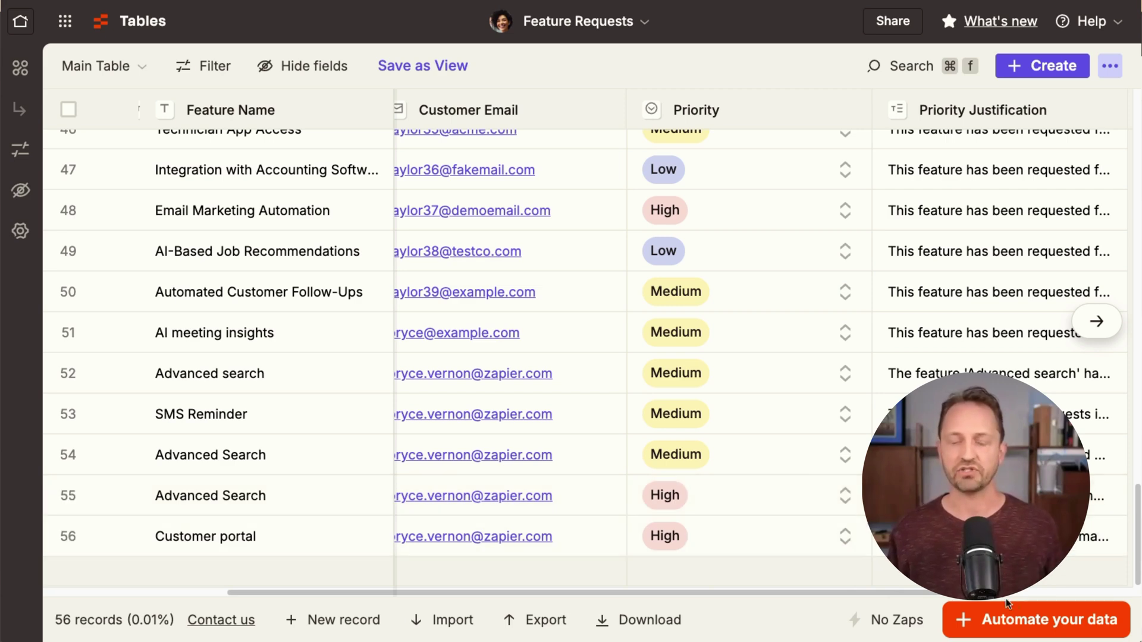
{"action": "left_click", "coordinate": [1039, 620]}
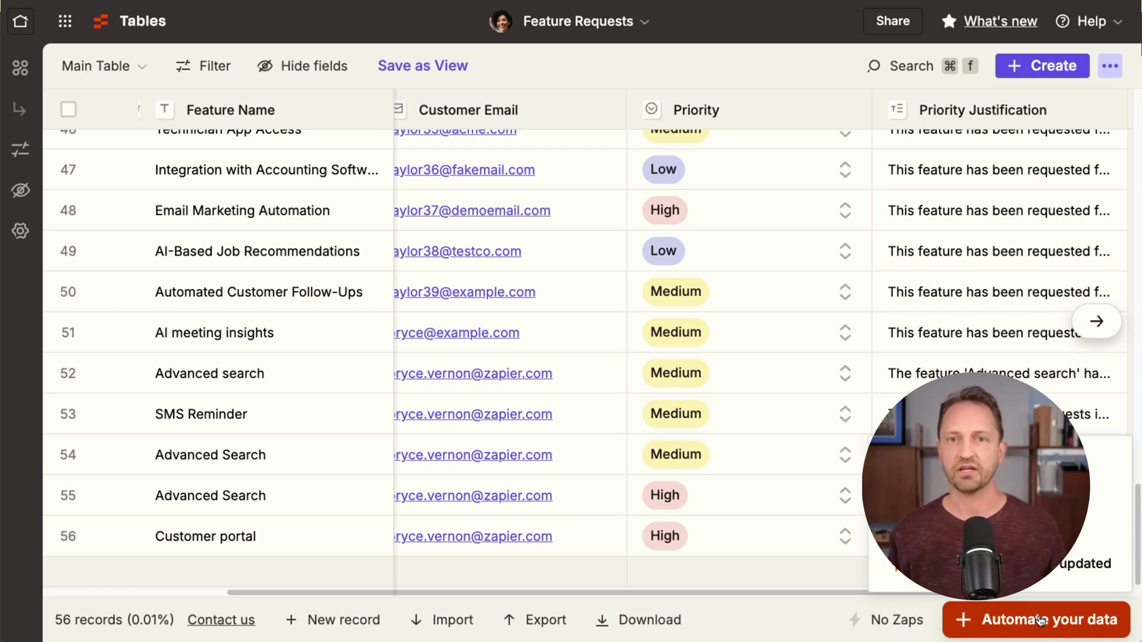
{"action": "left_click", "coordinate": [896, 562]}
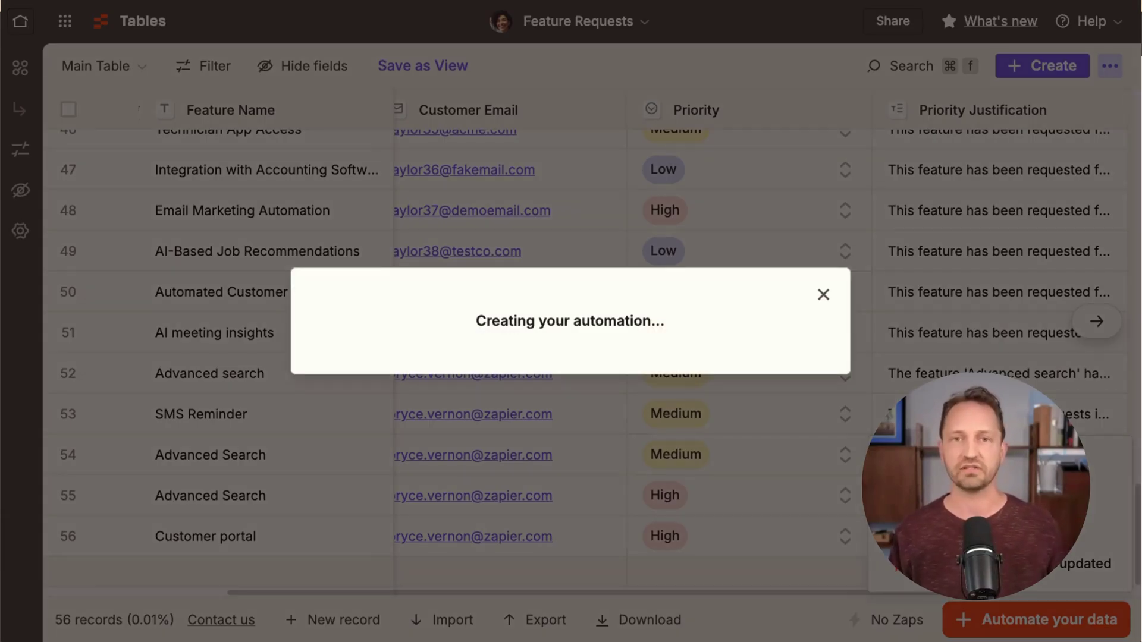